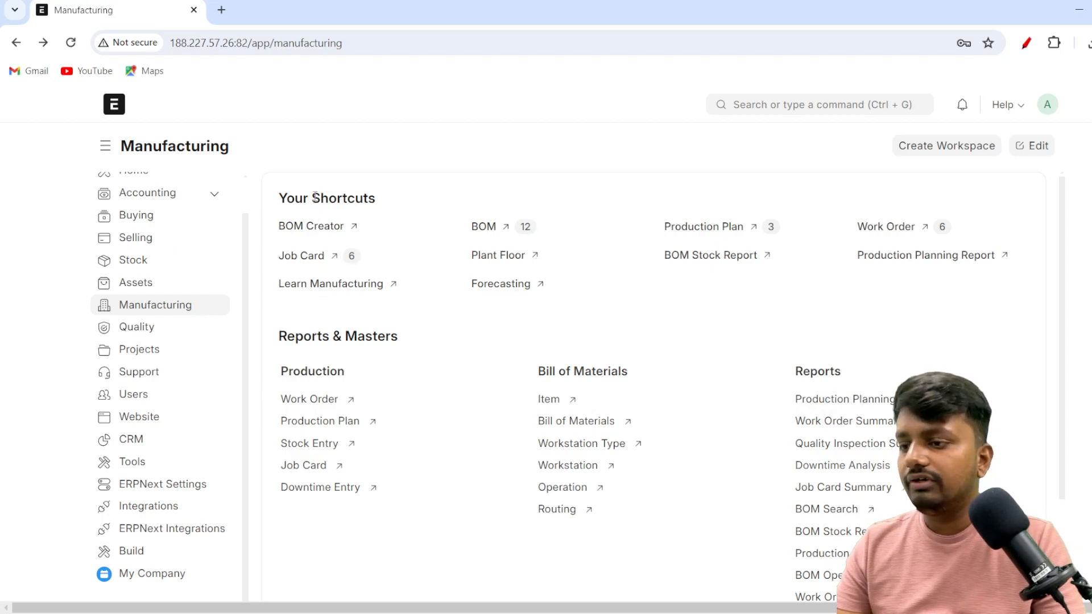
# Step: Open the BOM list from the Manufacturing workspace and start a new BOM
pyautogui.click(479, 234)
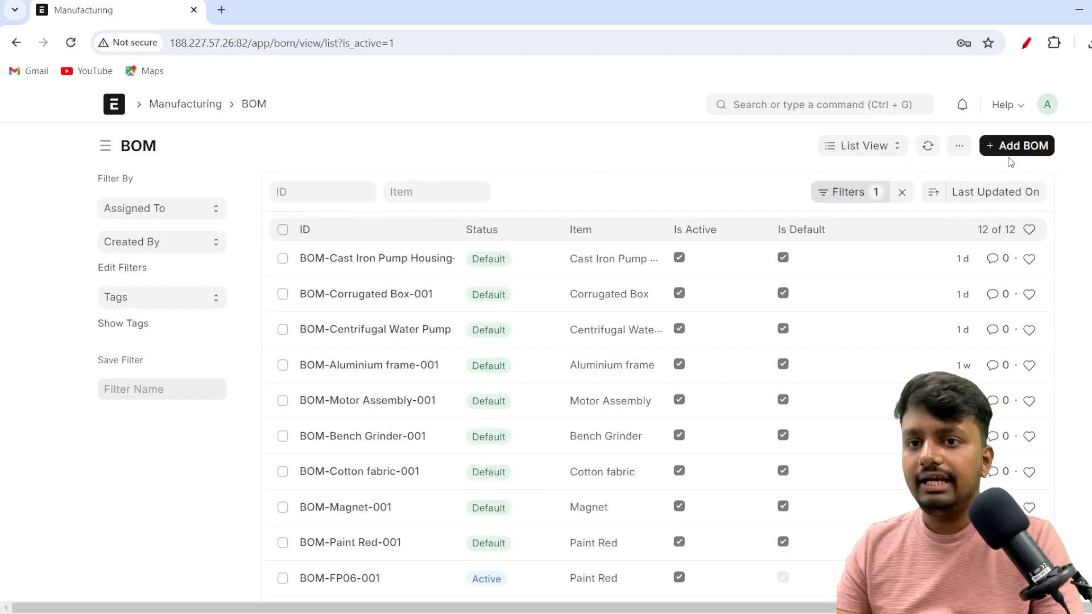
pyautogui.click(1010, 149)
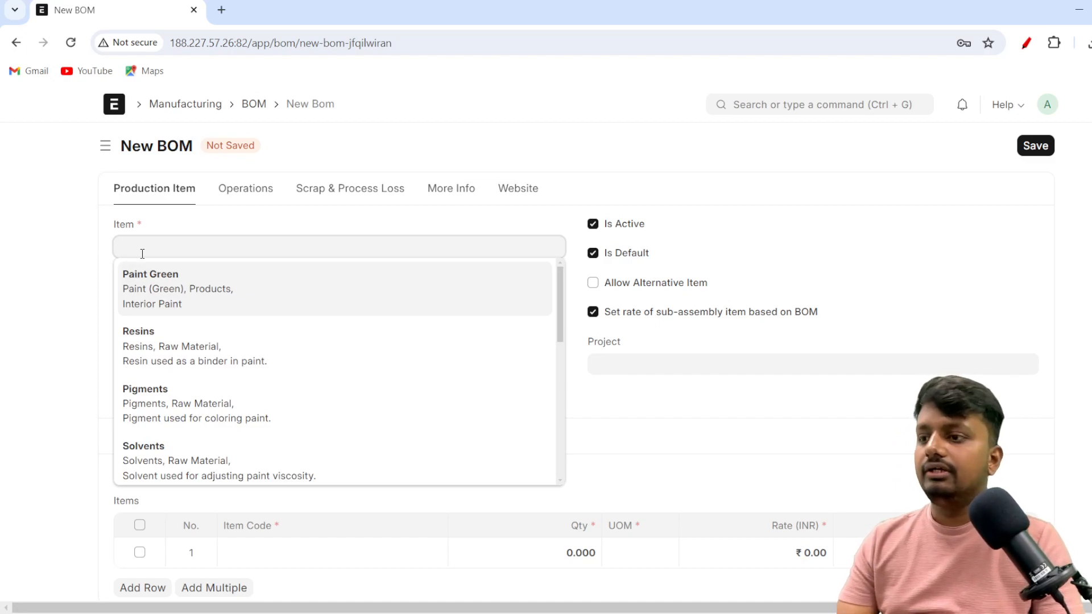
pyautogui.click(53, 283)
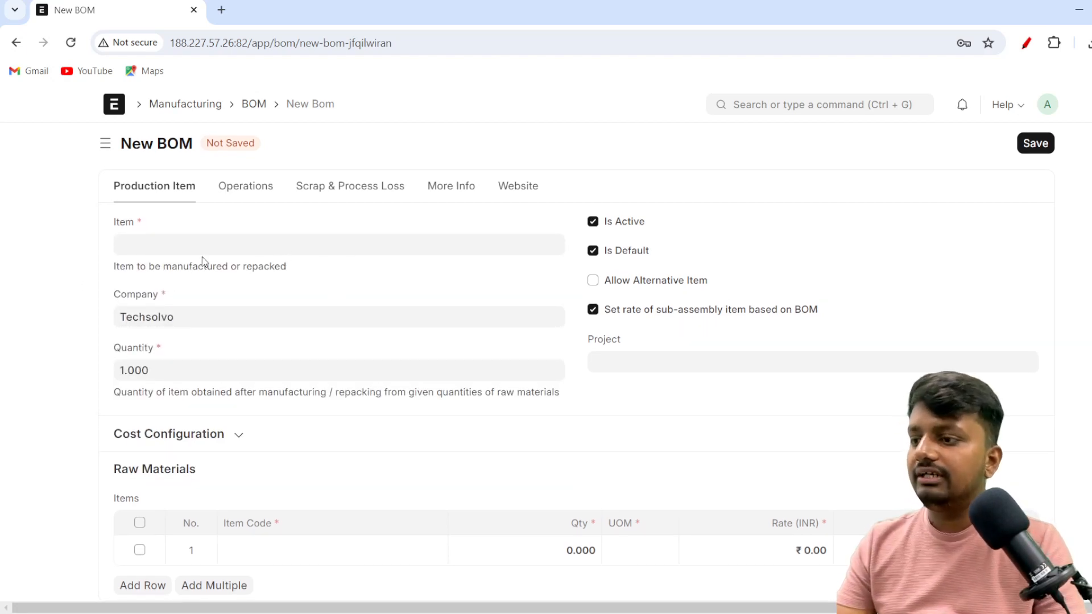
pyautogui.click(140, 237)
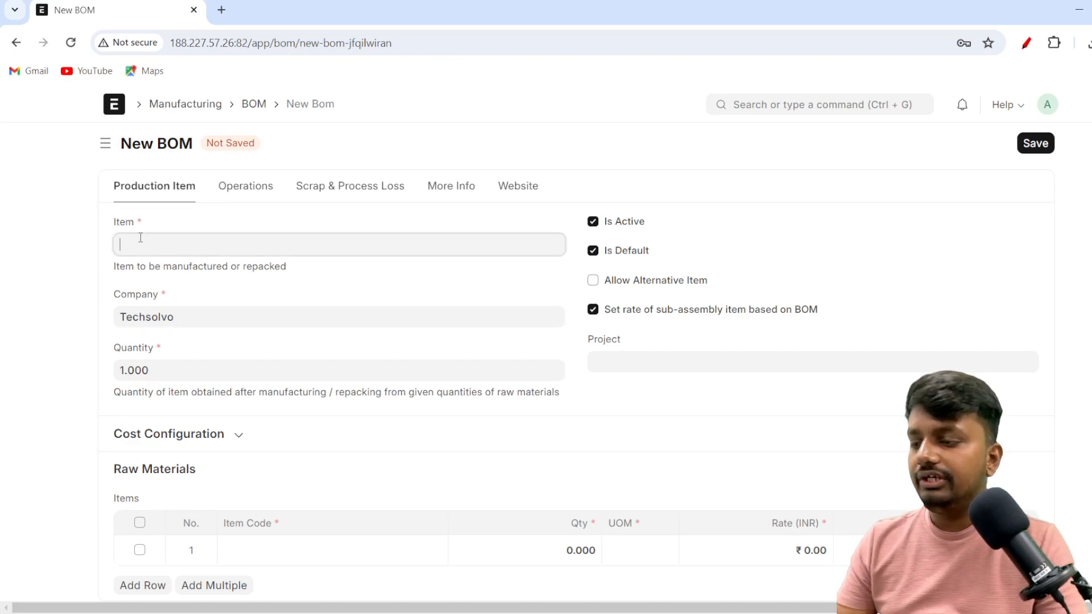
pyautogui.click(226, 550)
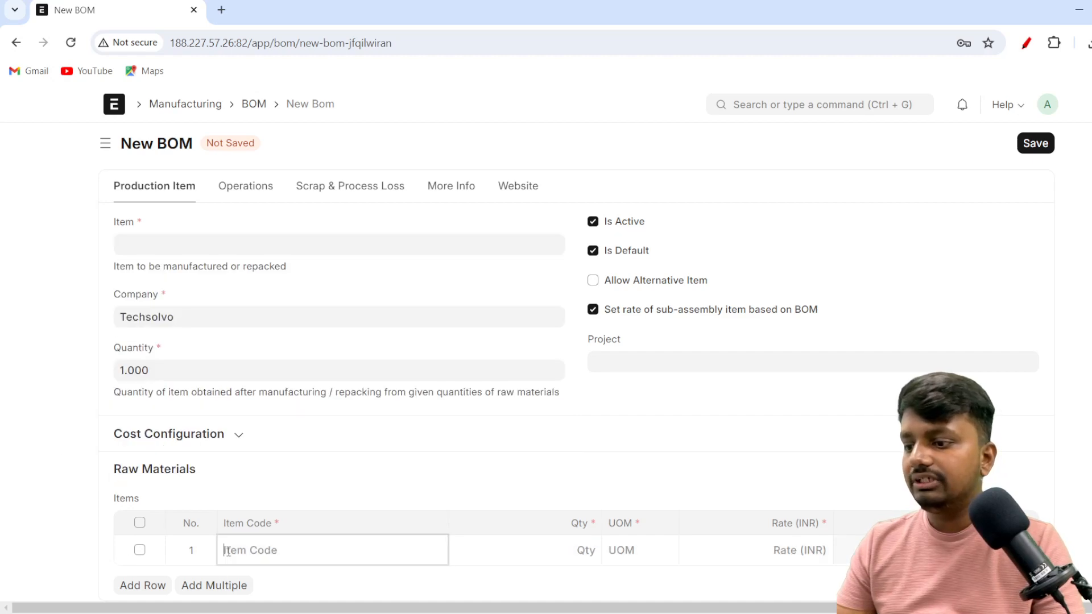
pyautogui.scroll(-3, 341, 563)
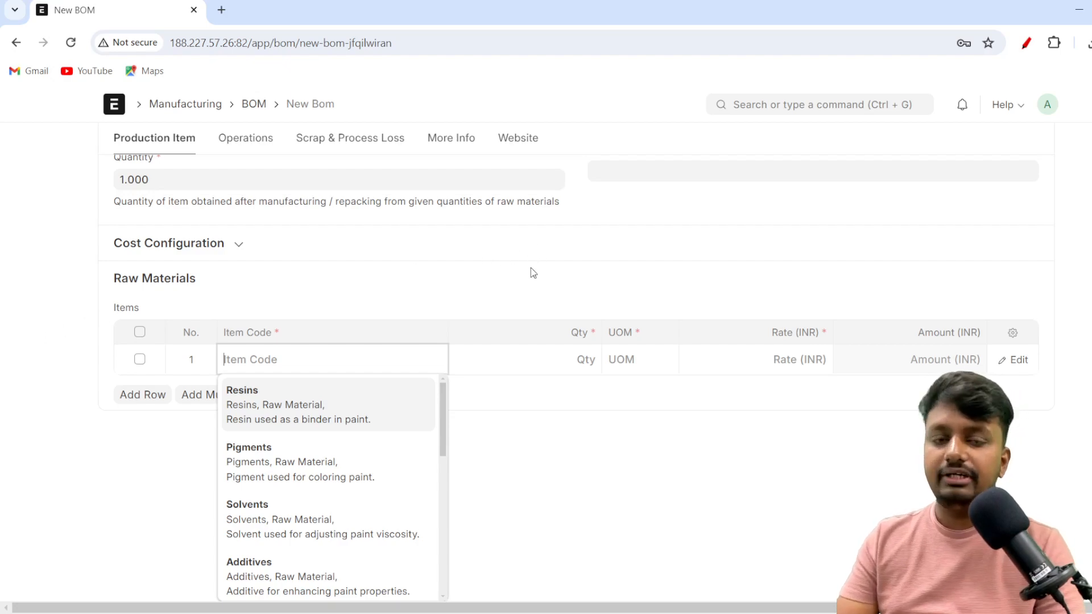
pyautogui.scroll(3, 533, 273)
# Step: Set the item to be manufactured to the Metal Table, MT-001
pyautogui.click(232, 242)
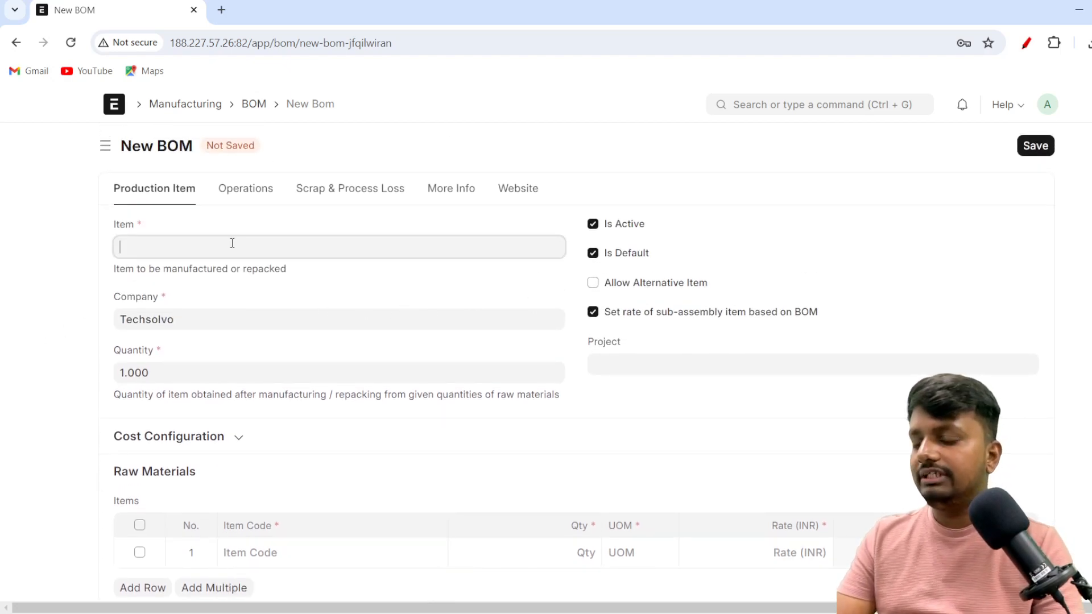
pyautogui.write('metal')
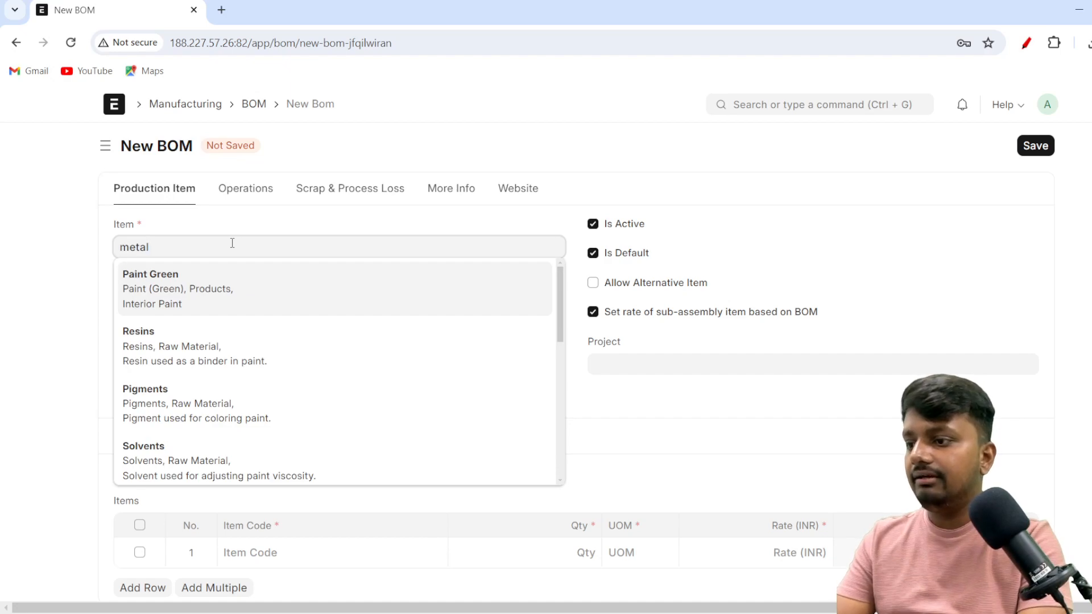
pyautogui.press('Down')
pyautogui.press('Down')
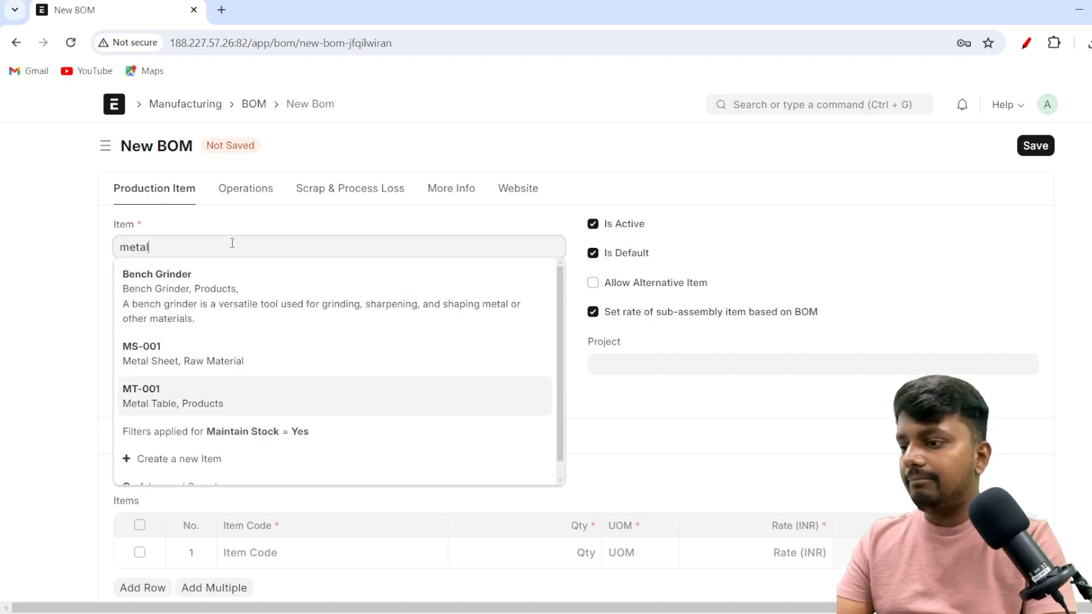
pyautogui.press('Return')
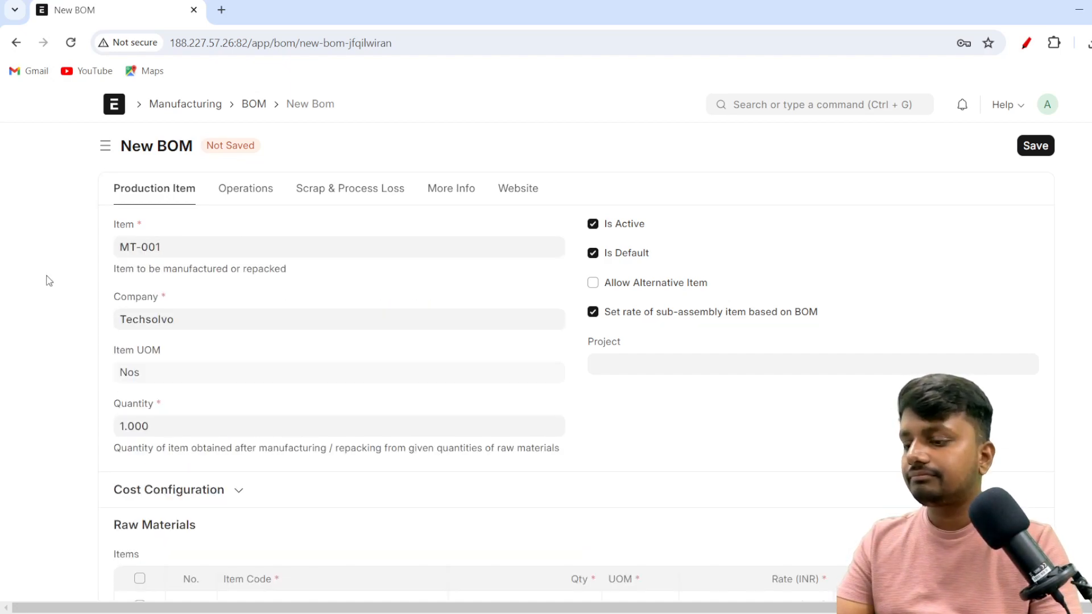
# Step: Select Metal Sheet, MS-001, as the item code in the first Raw Materials row
pyautogui.scroll(-1, 93, 256)
pyautogui.click(288, 550)
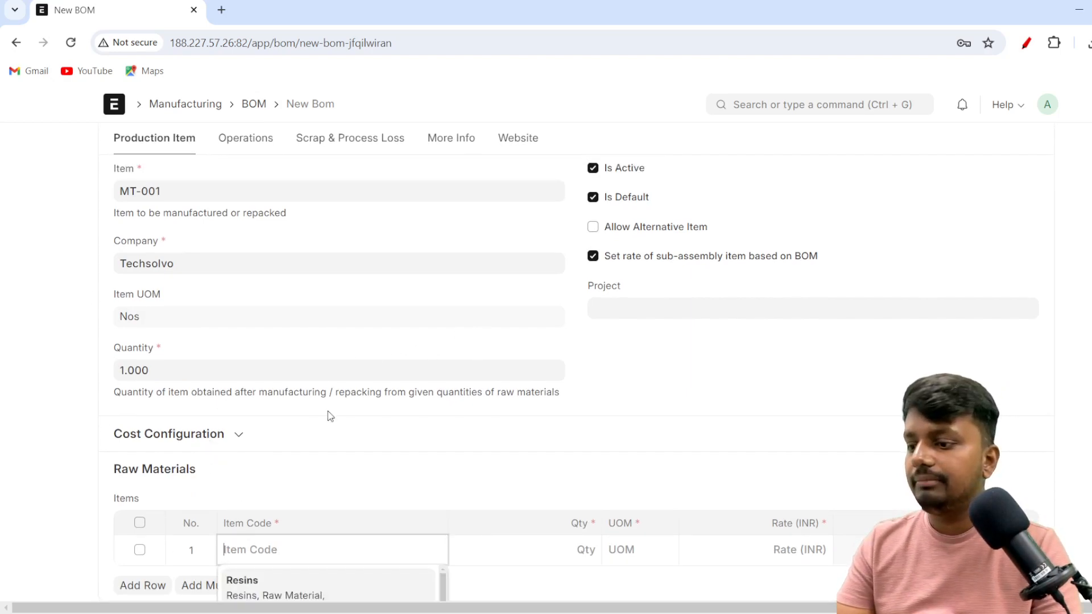
pyautogui.scroll(-3, 329, 414)
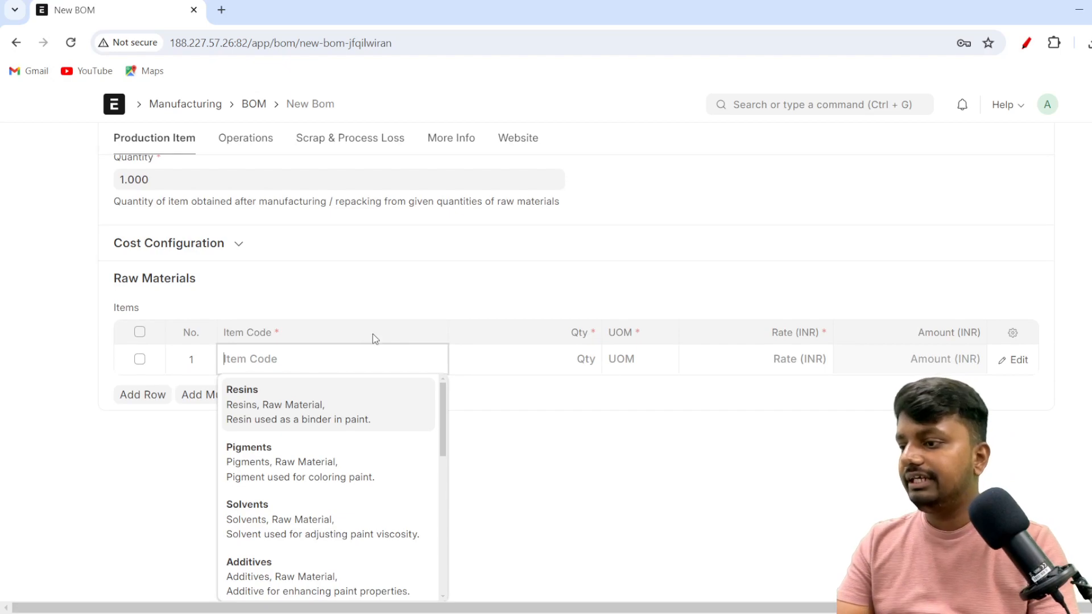
pyautogui.write('metal ')
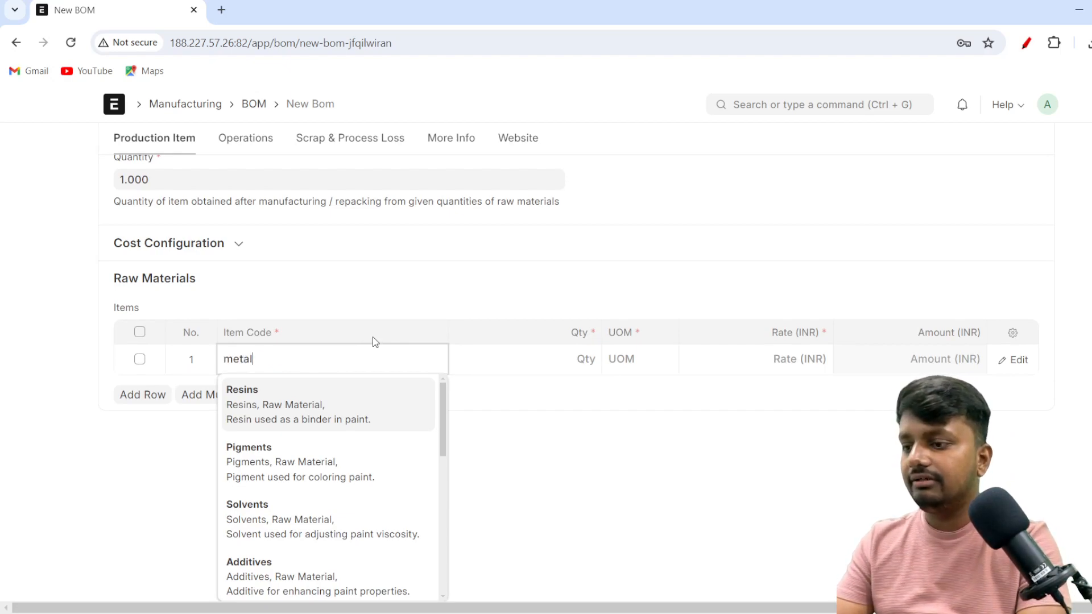
pyautogui.write('sheet')
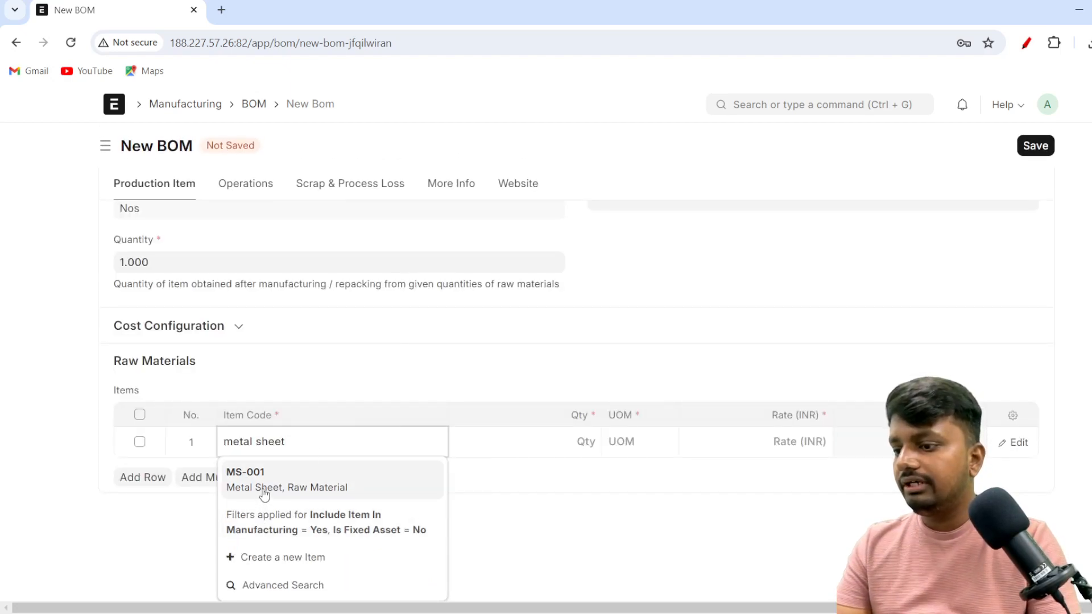
pyautogui.click(265, 488)
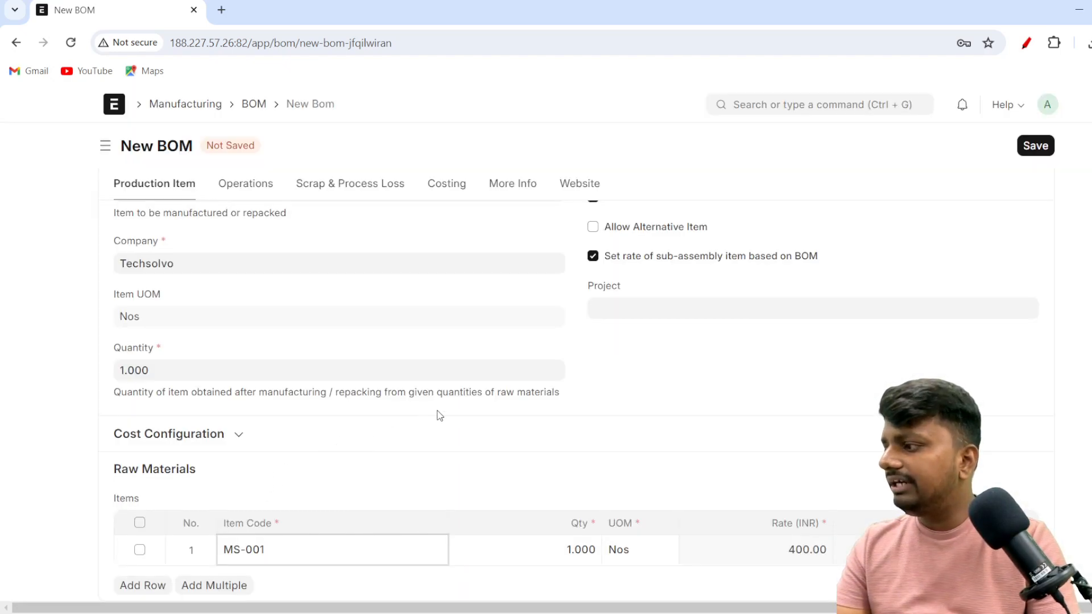
# Step: Set the quantity of the MS-001 metal sheet to 4
pyautogui.click(571, 547)
pyautogui.press('Left')
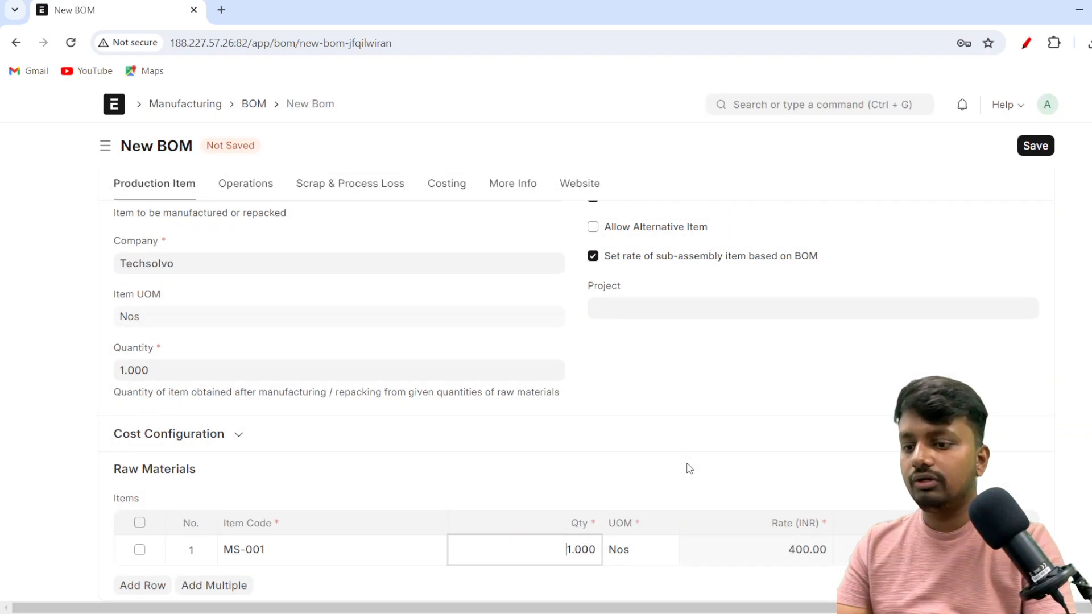
pyautogui.press('Right')
pyautogui.press('Left')
pyautogui.press('Right')
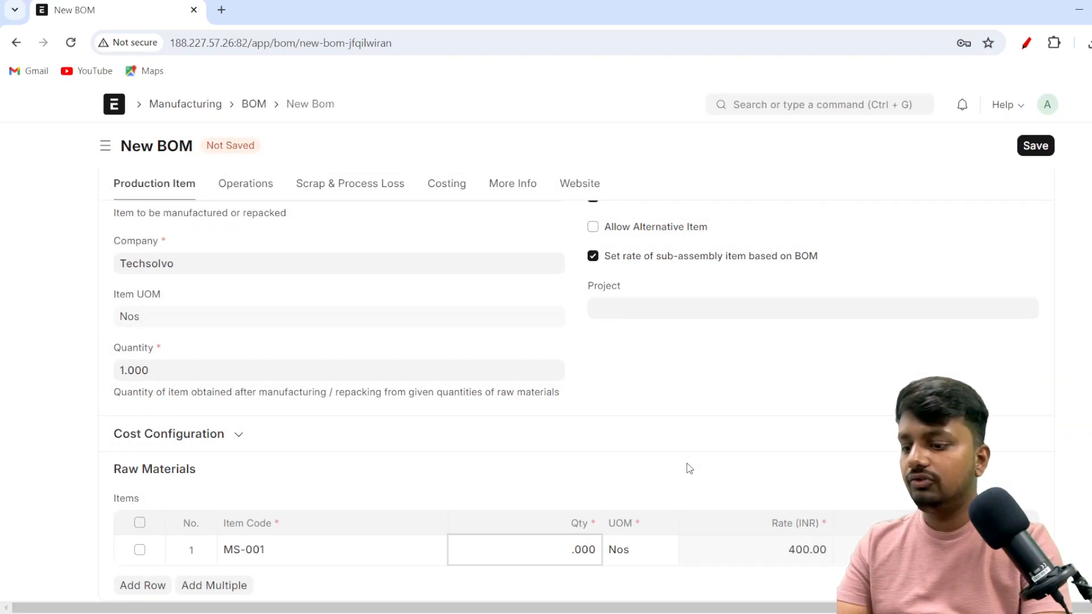
pyautogui.write('4')
pyautogui.press('Tab')
pyautogui.click(96, 496)
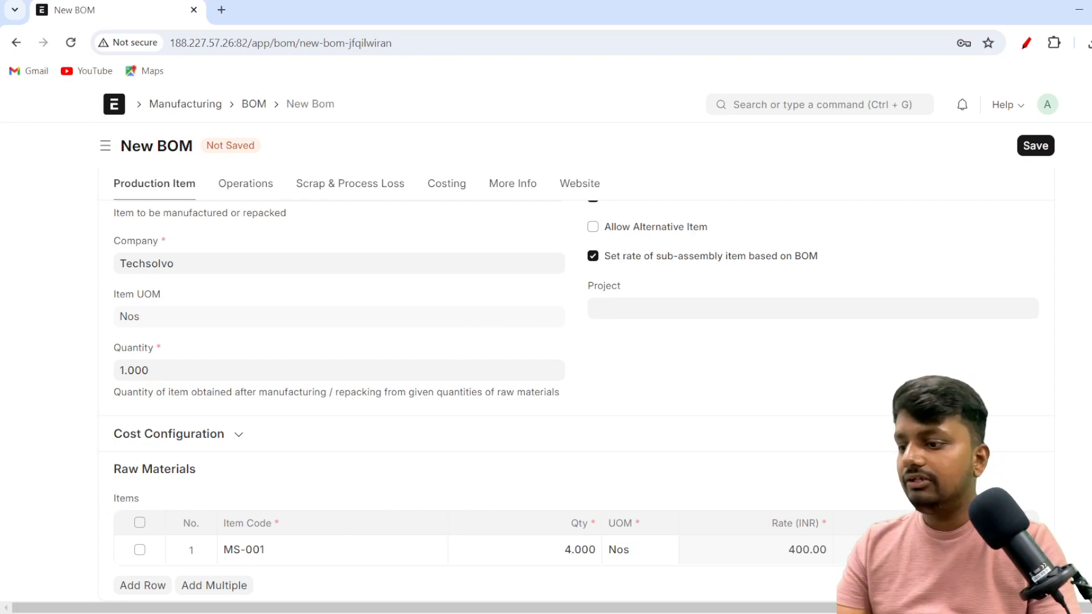
# Step: Add a second Raw Materials row and select Screws, SC-001, as its item code
pyautogui.click(144, 585)
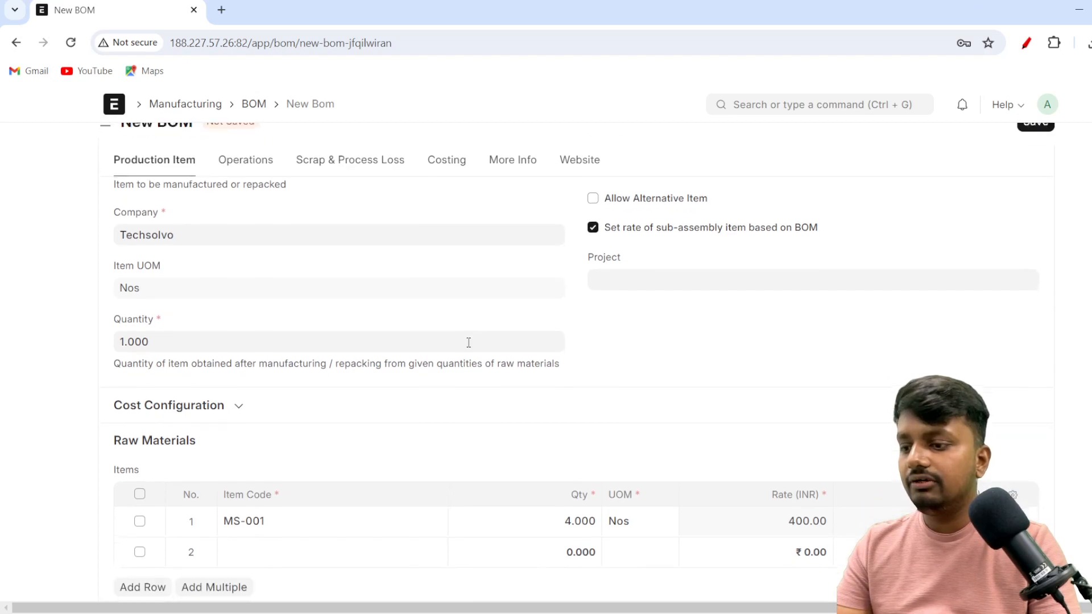
pyautogui.click(253, 550)
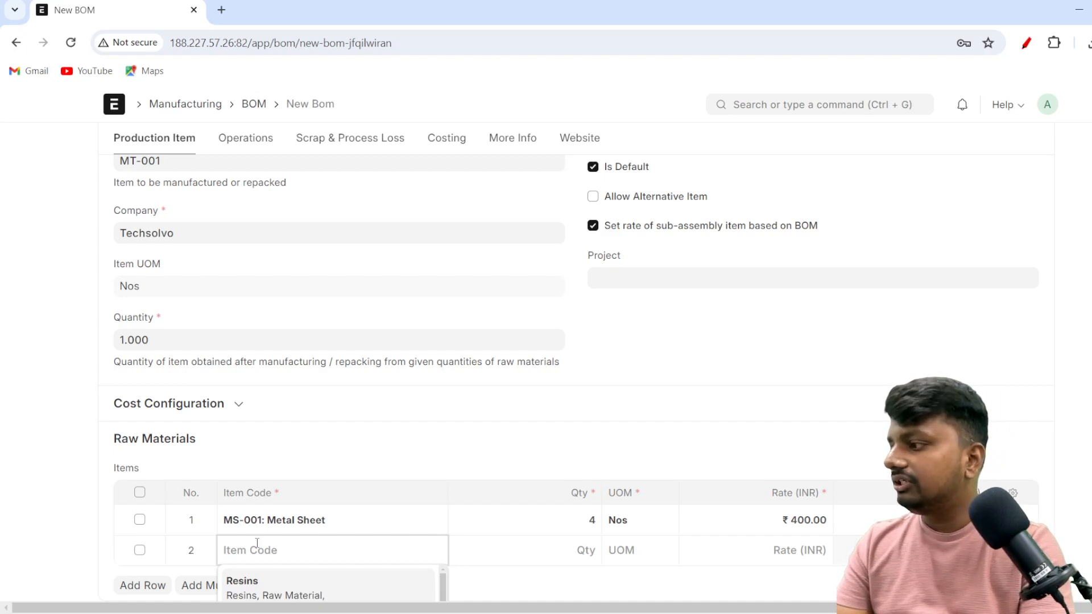
pyautogui.write('screws')
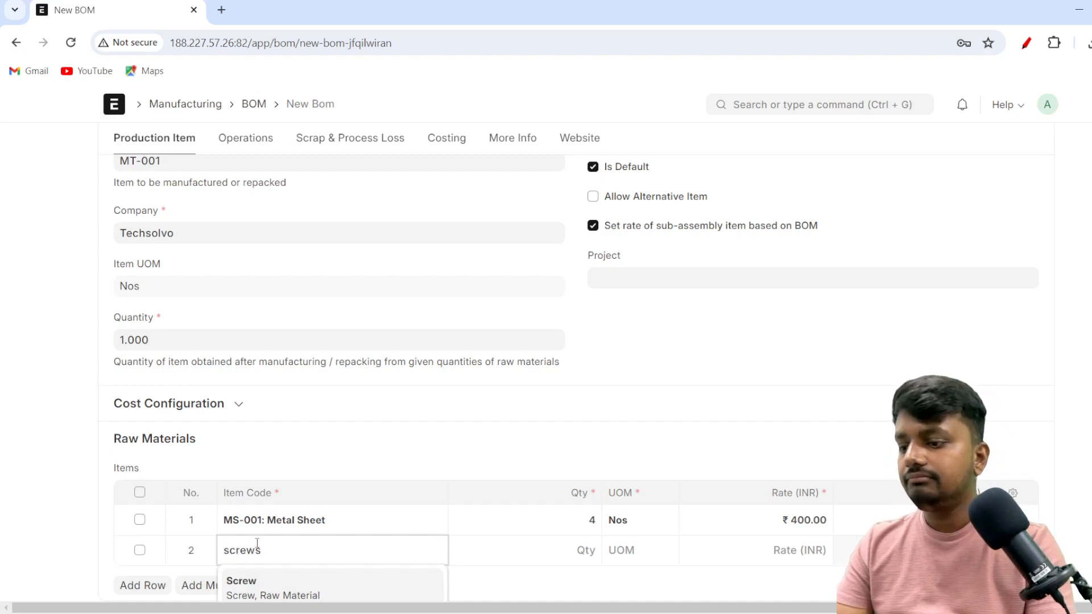
pyautogui.scroll(-2, 295, 411)
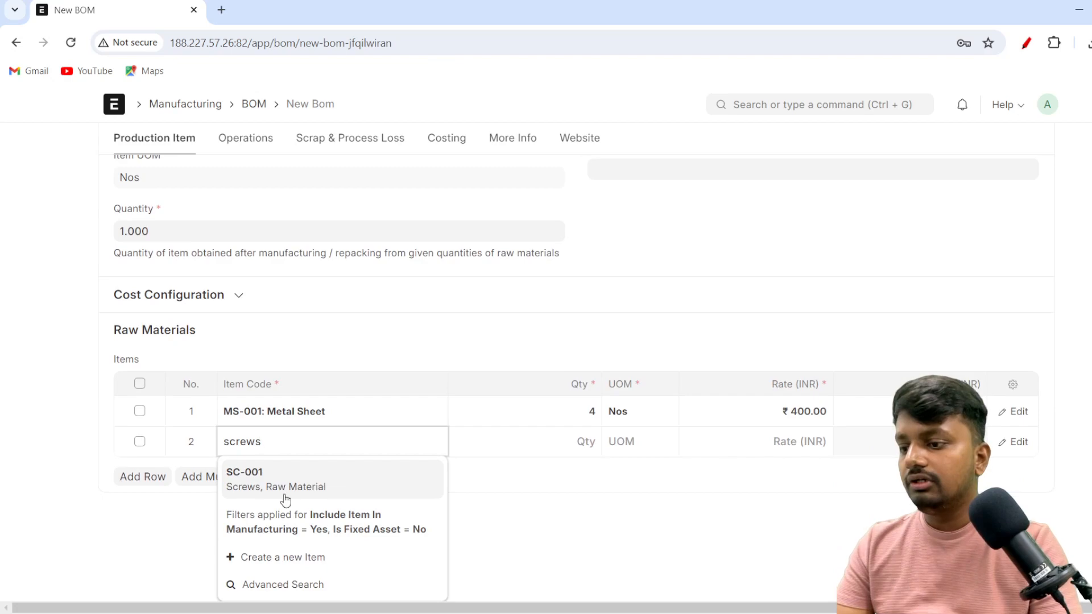
pyautogui.click(288, 486)
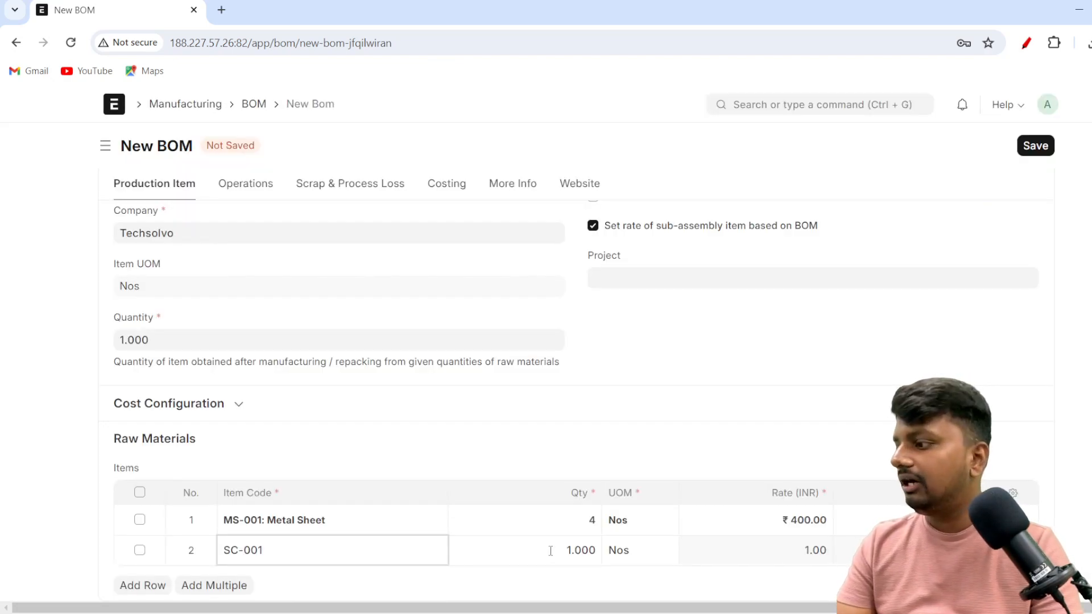
# Step: Set the quantity of the SC-001 screws to 30
pyautogui.click(568, 551)
pyautogui.press('BackSpace')
pyautogui.press('BackSpace')
pyautogui.press('BackSpace')
pyautogui.press('BackSpace')
pyautogui.press('BackSpace')
pyautogui.write('30')
pyautogui.press('Tab')
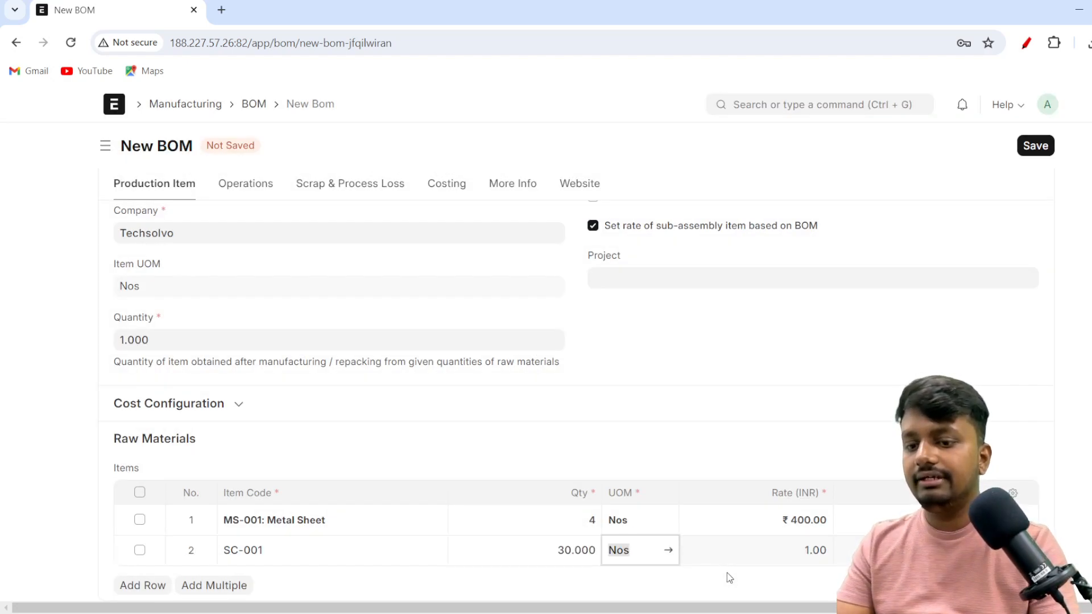
pyautogui.click(69, 461)
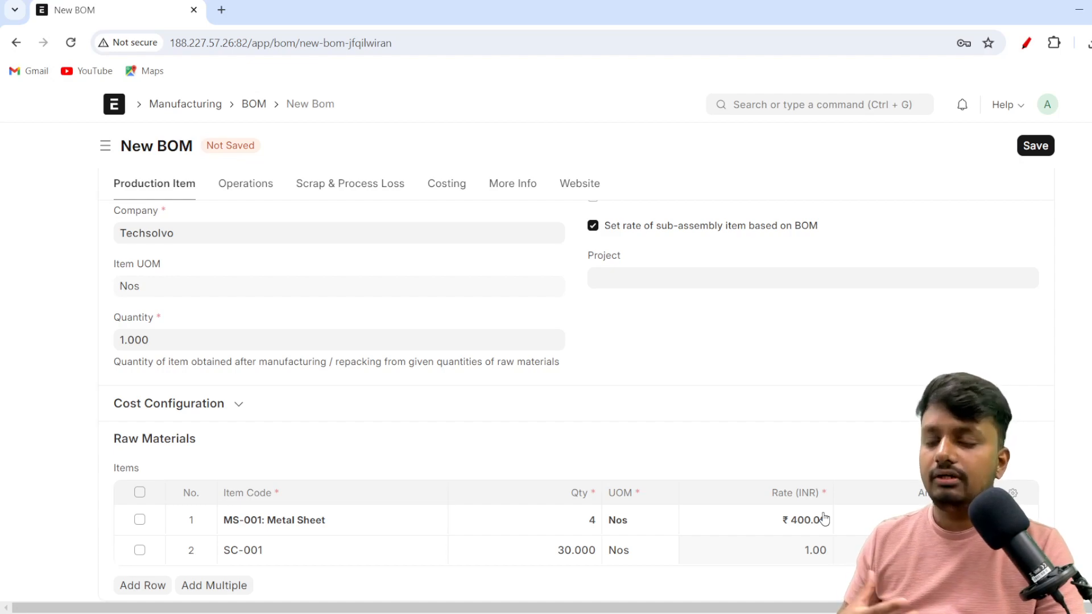
# Step: Add a third Raw Materials row and search its item code suggestions for "paint"
pyautogui.click(159, 585)
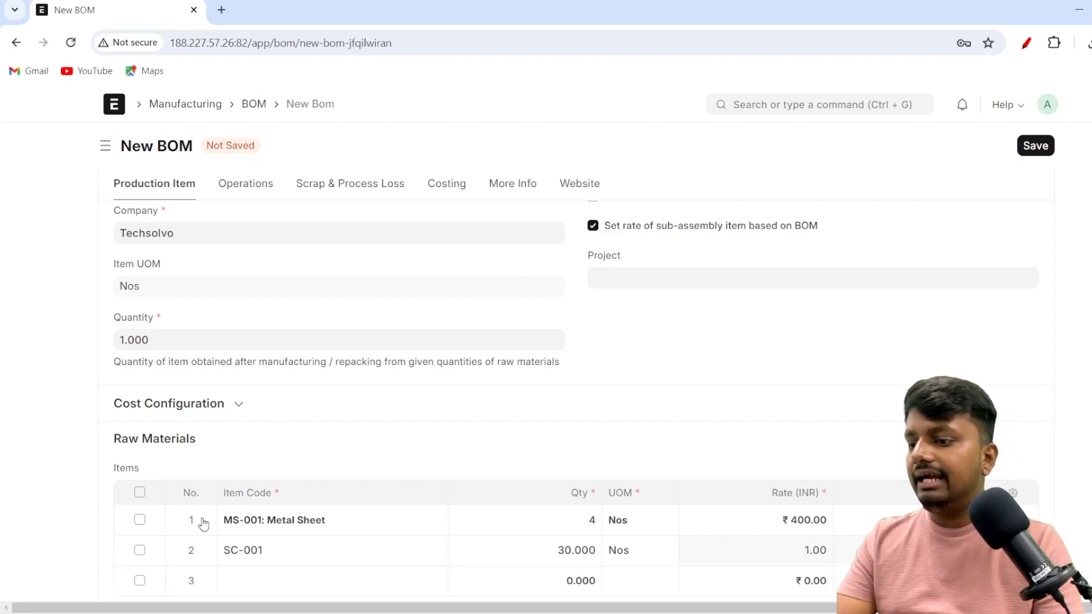
pyautogui.click(264, 549)
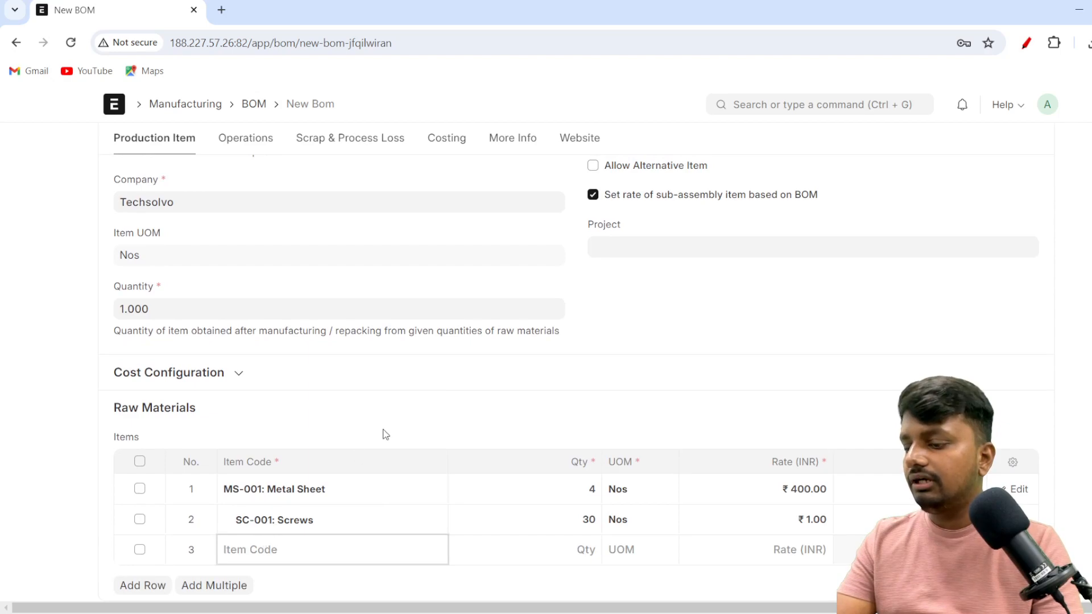
pyautogui.write('paint')
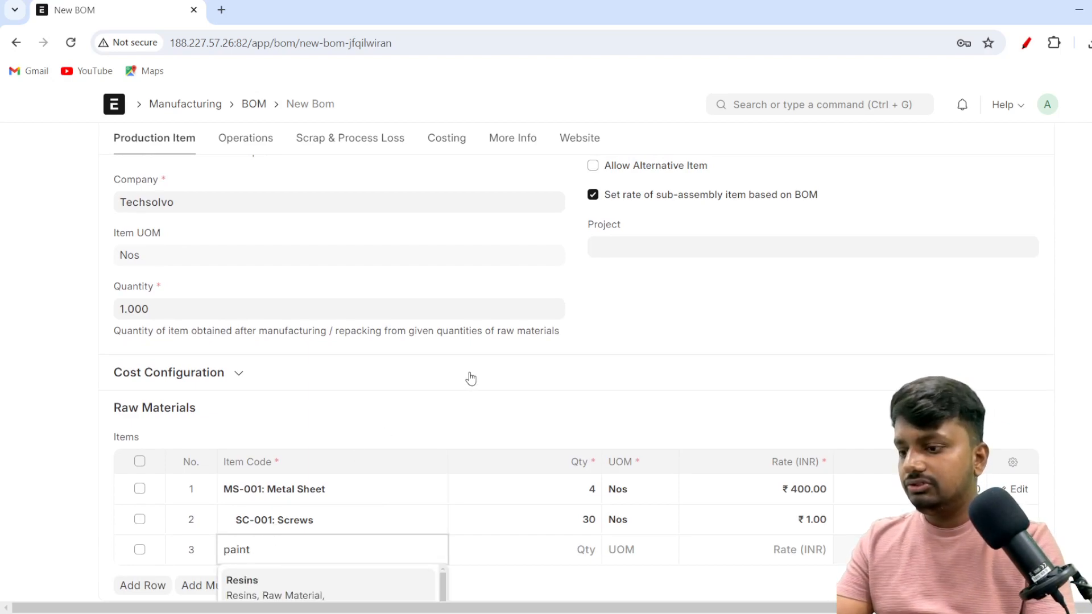
pyautogui.scroll(-3, 449, 378)
pyautogui.scroll(-5, 395, 400)
pyautogui.scroll(5, 395, 400)
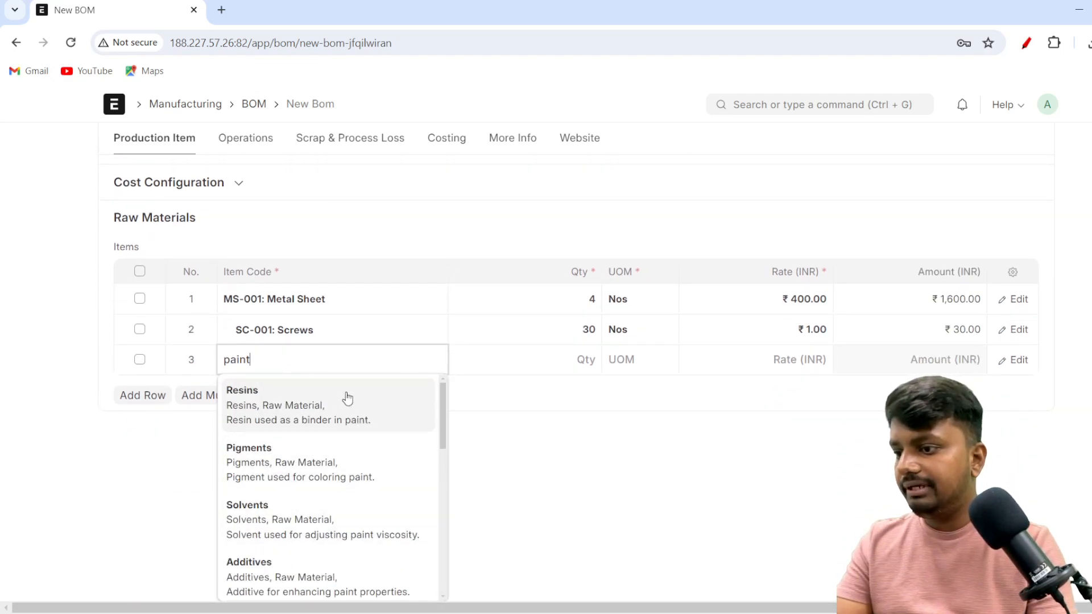
pyautogui.write('s')
pyautogui.press('BackSpace')
pyautogui.scroll(-2, 346, 391)
pyautogui.scroll(-5, 348, 398)
pyautogui.scroll(-2, 348, 398)
pyautogui.scroll(2, 347, 398)
pyautogui.scroll(5, 347, 398)
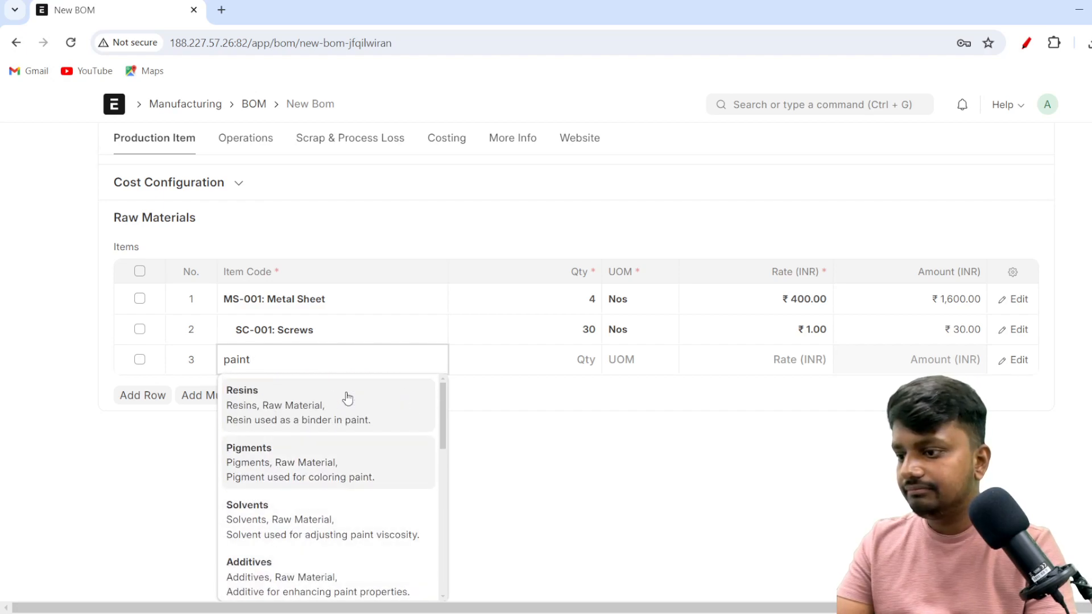
# Step: Look through the "paint" suggestions for the third raw material and open the advanced item search
pyautogui.press('Down')
pyautogui.press('Down')
pyautogui.press('Down')
pyautogui.press('Down')
pyautogui.press('Down')
pyautogui.press('Down')
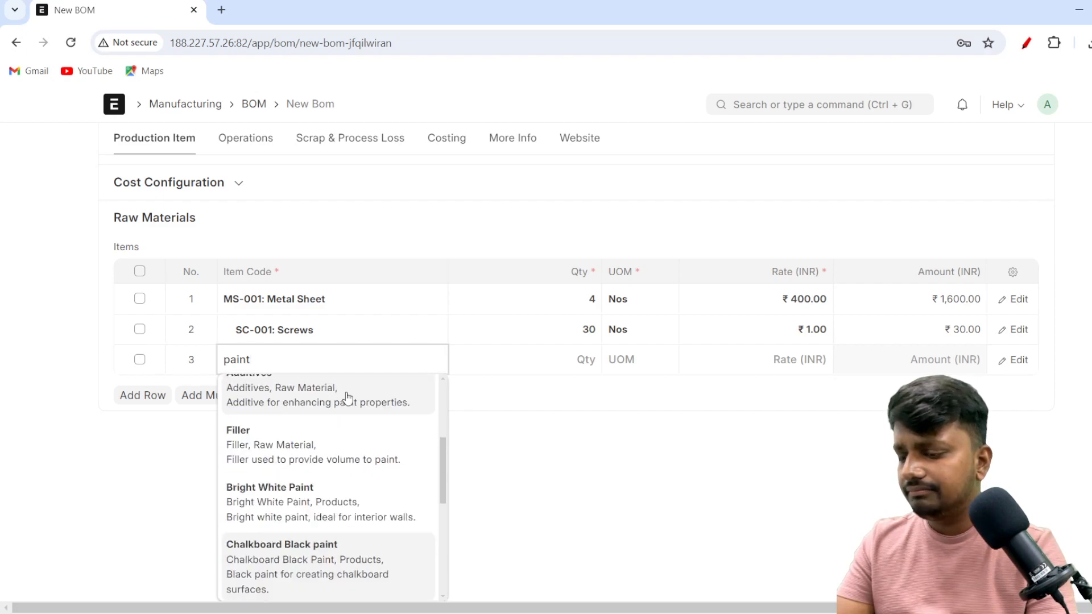
pyautogui.press('Down')
pyautogui.press('Down')
pyautogui.press('Down')
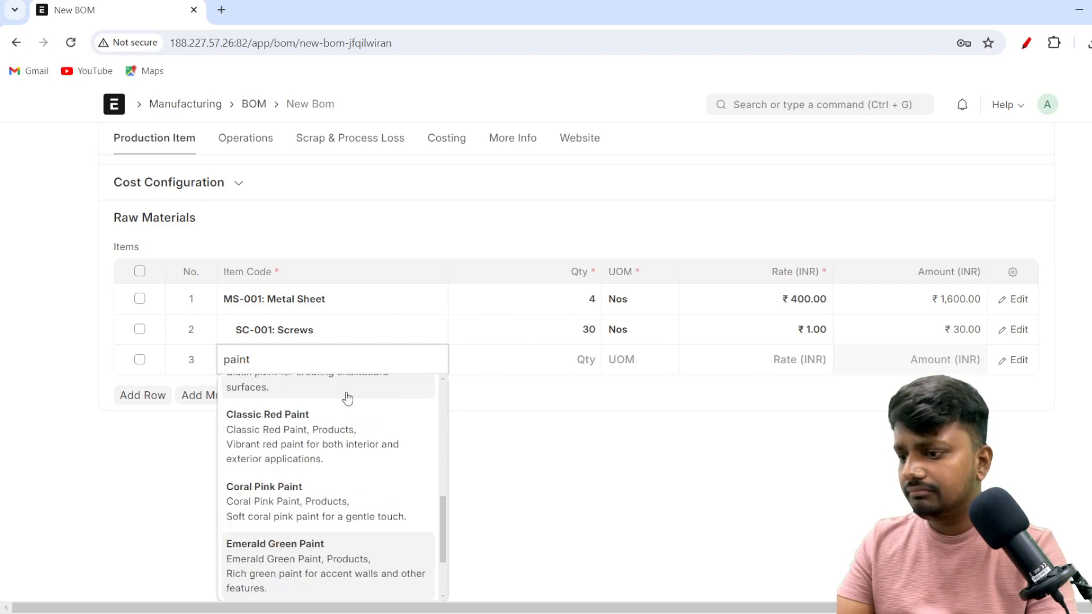
pyautogui.scroll(-1, 348, 396)
pyautogui.scroll(-2, 348, 396)
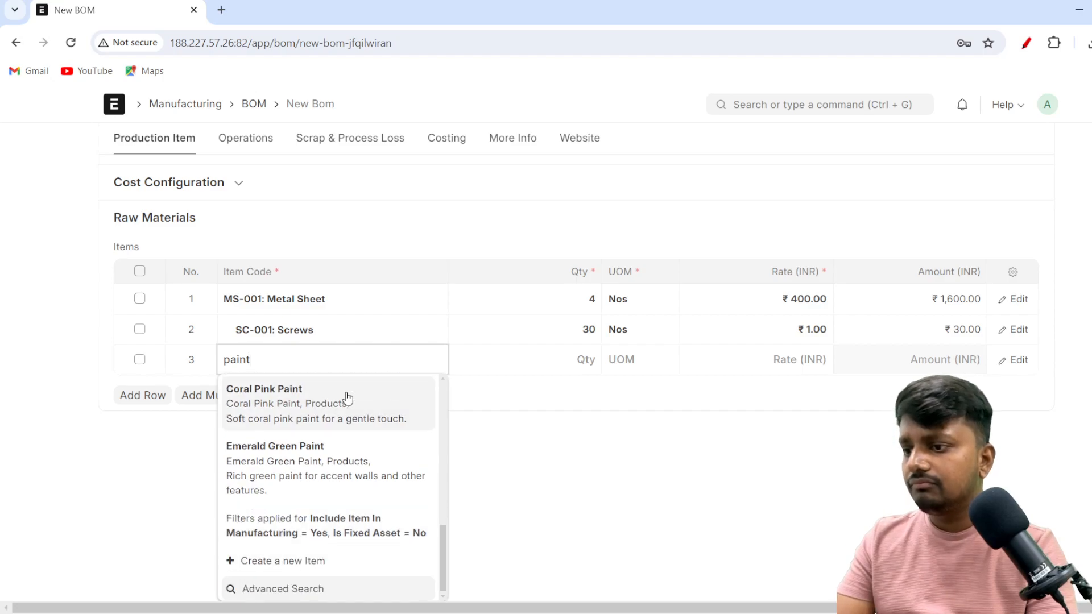
pyautogui.press('Return')
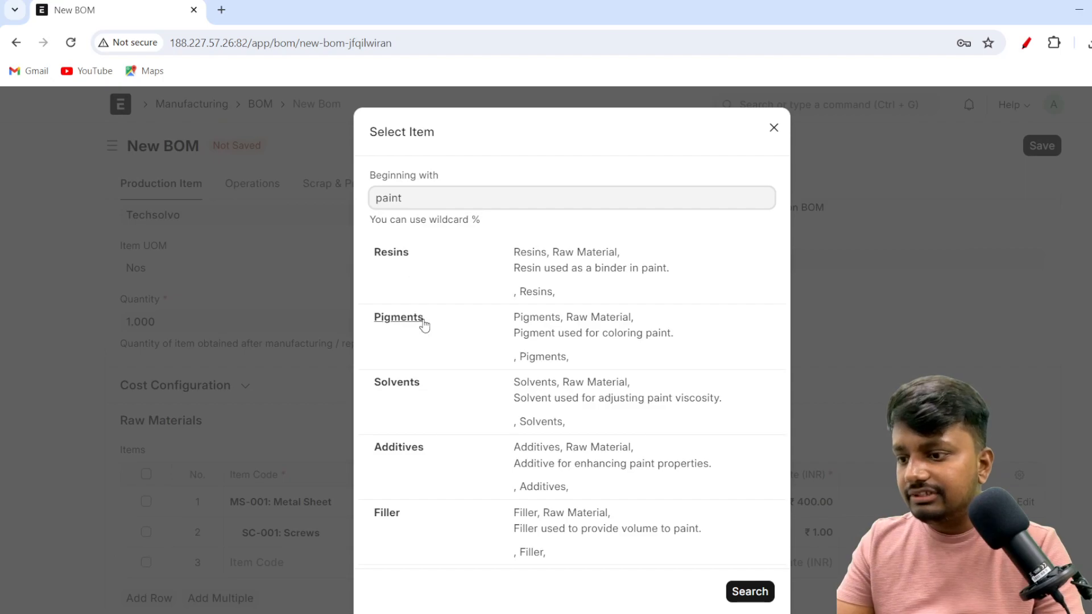
# Step: Load more item search results and select Paint, PA-001, for the third Raw Materials row
pyautogui.scroll(-7, 421, 324)
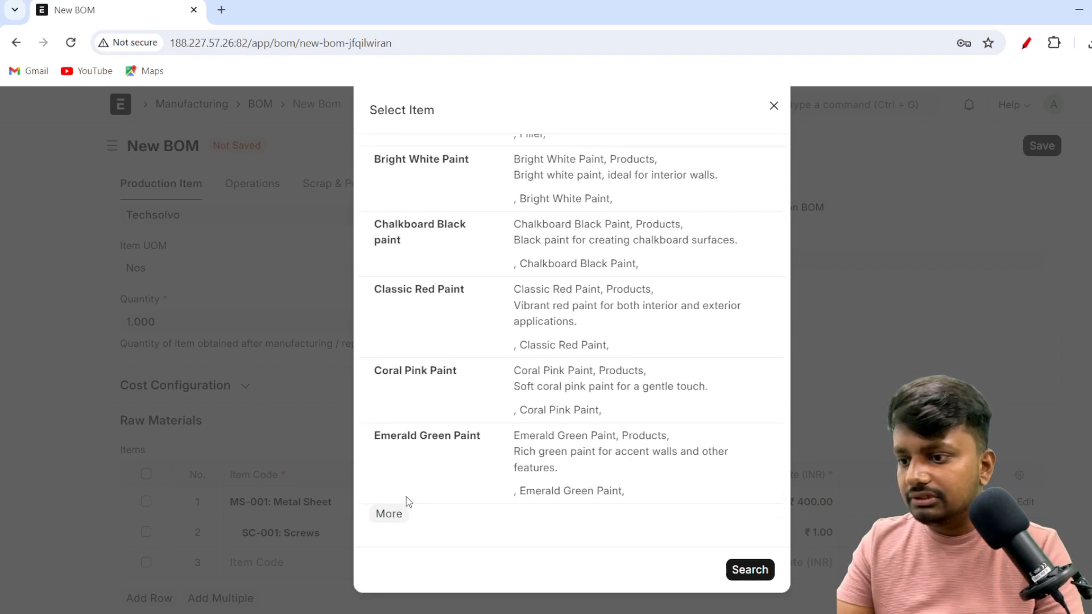
pyautogui.click(390, 516)
pyautogui.scroll(-5, 486, 352)
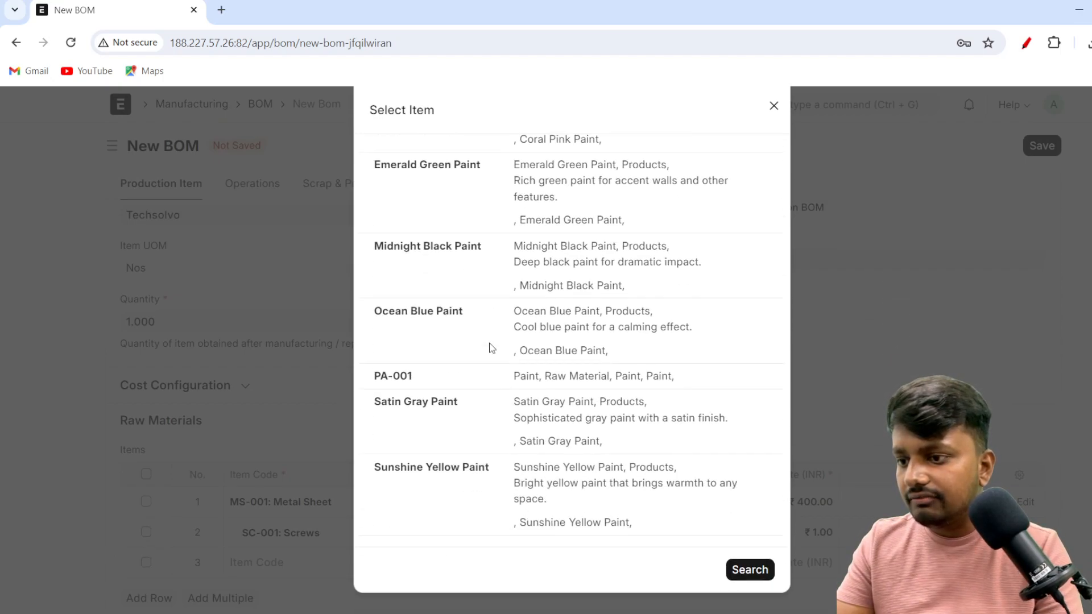
pyautogui.click(390, 382)
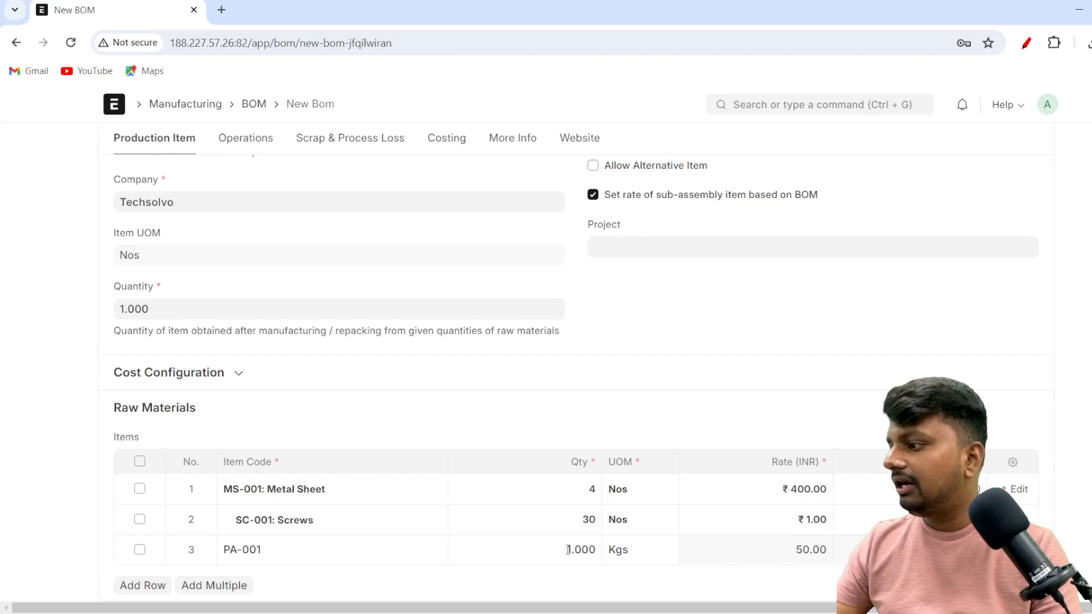
# Step: Set the quantity of the PA-001 paint to 2
pyautogui.click(574, 546)
pyautogui.write('2')
pyautogui.press('Tab')
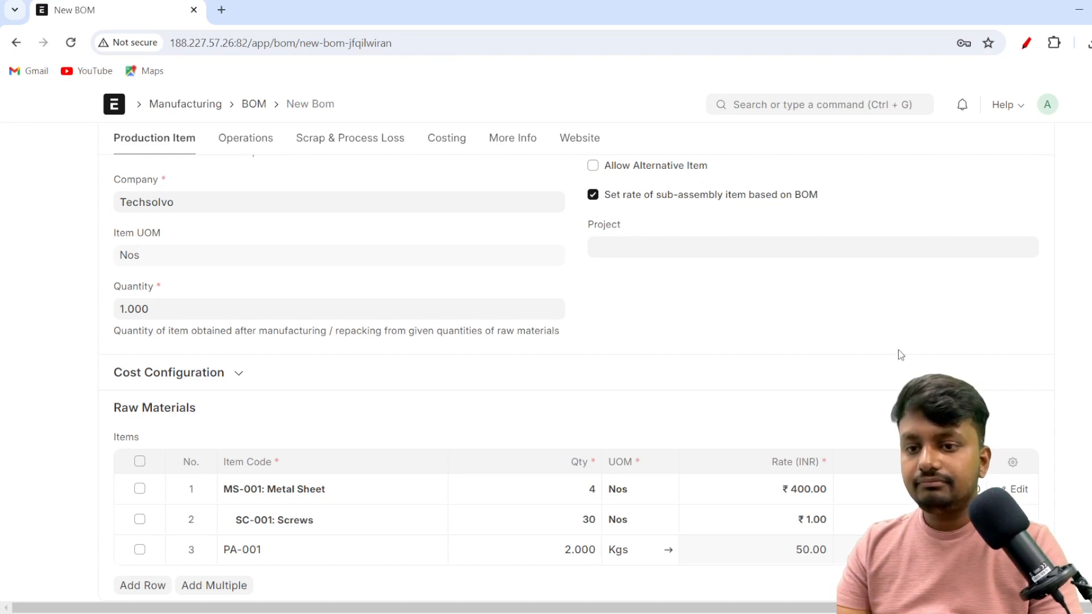
# Step: Enable With Operations for the bill of materials
pyautogui.scroll(2, 640, 265)
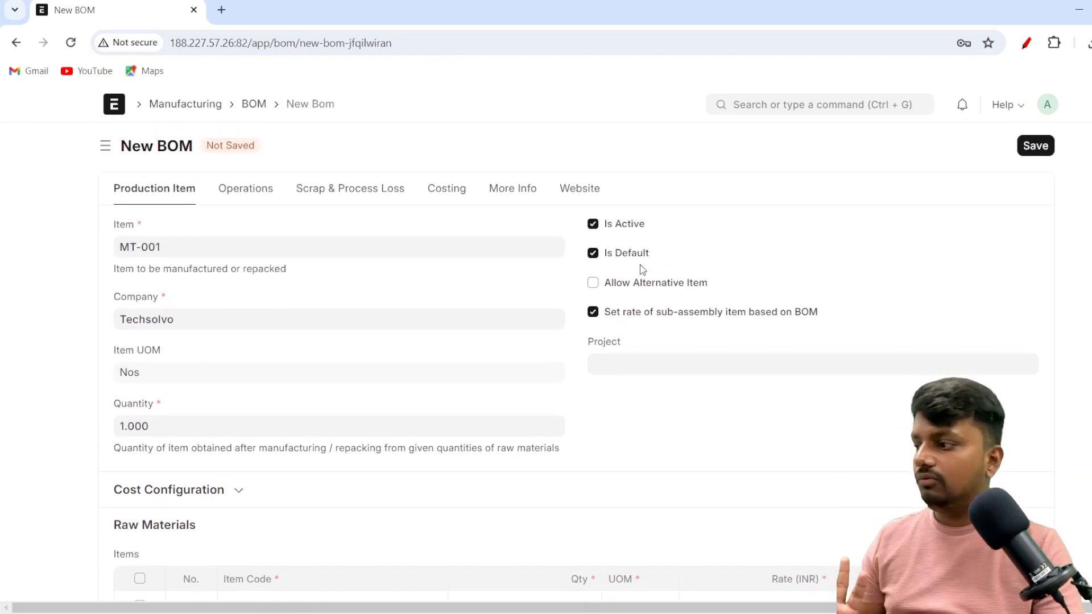
pyautogui.click(254, 195)
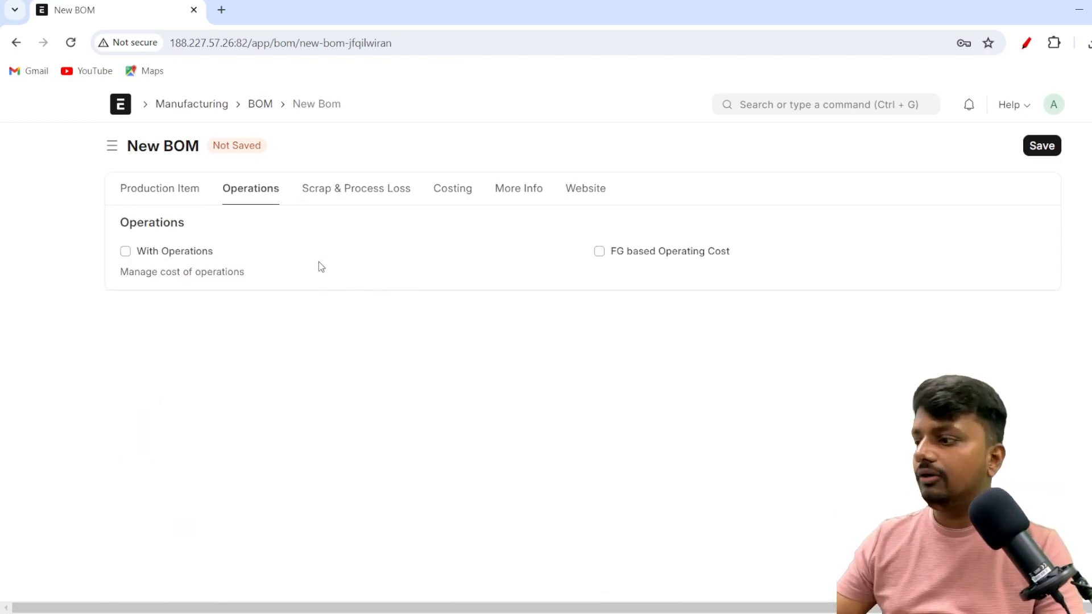
pyautogui.click(126, 252)
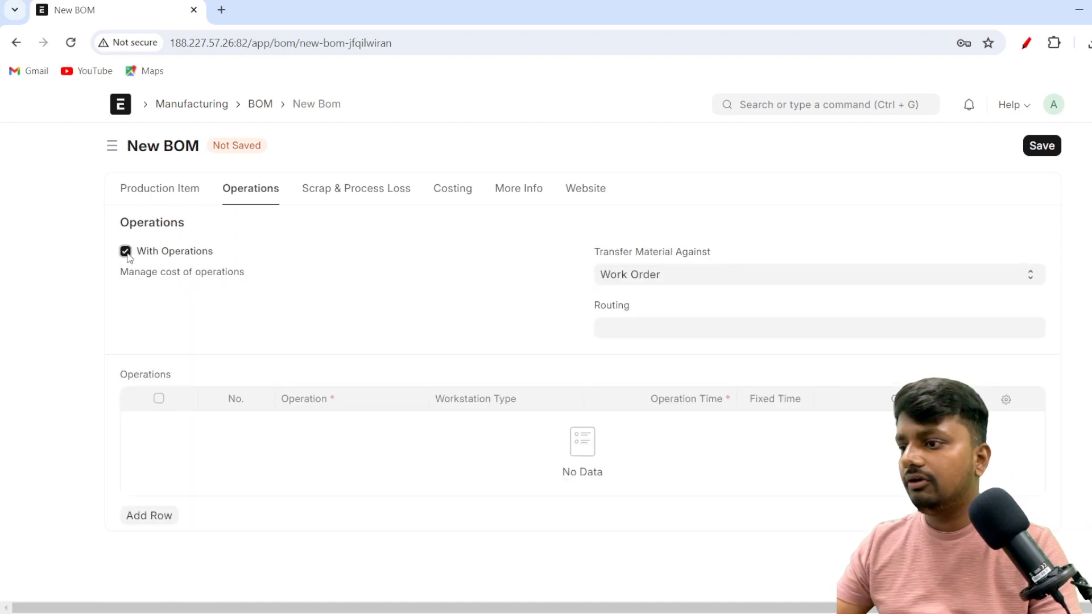
# Step: Add Cutting as the first operation, with an operation time of 1
pyautogui.click(151, 519)
pyautogui.click(317, 425)
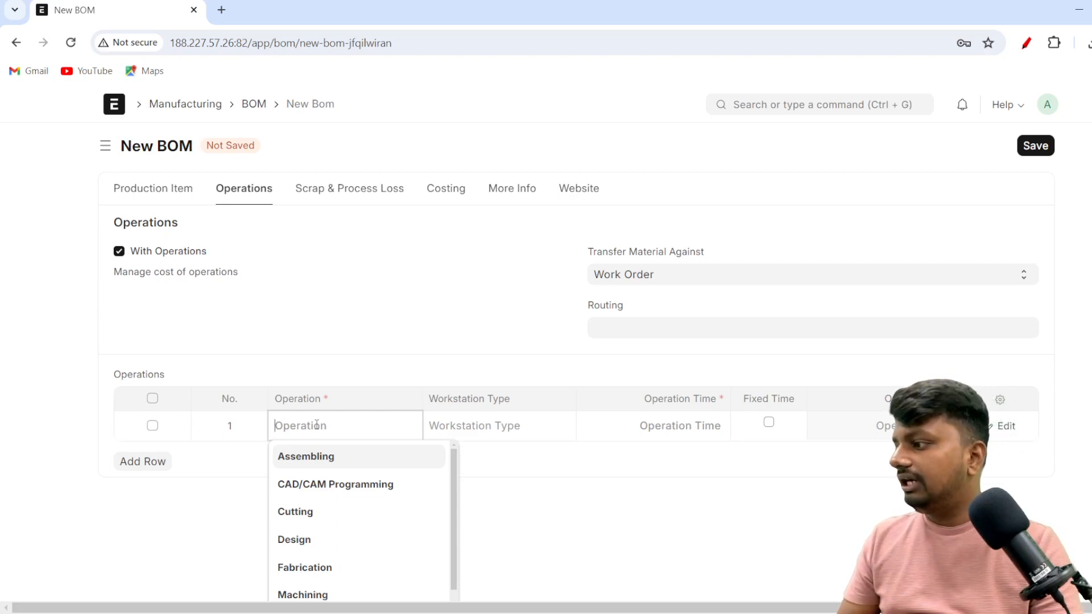
pyautogui.write('cutting')
pyautogui.press('Return')
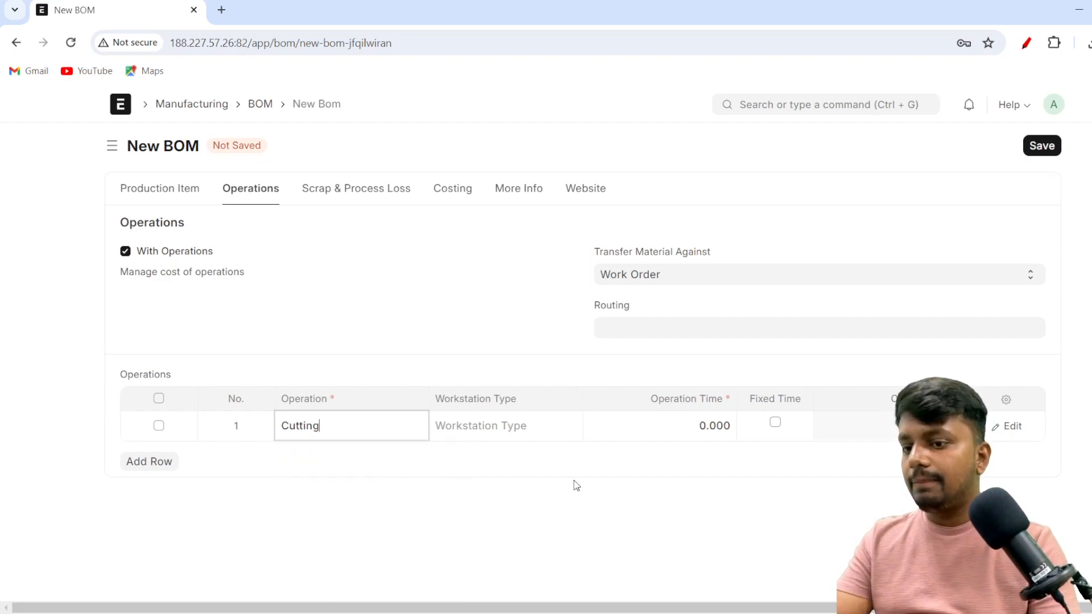
pyautogui.click(705, 431)
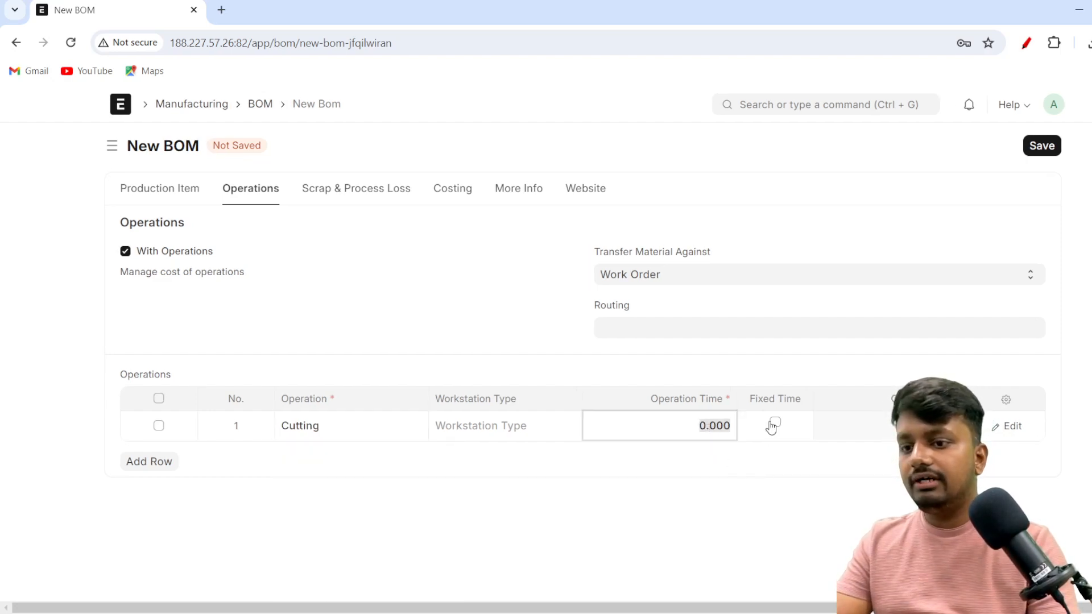
pyautogui.write('1')
pyautogui.click(761, 473)
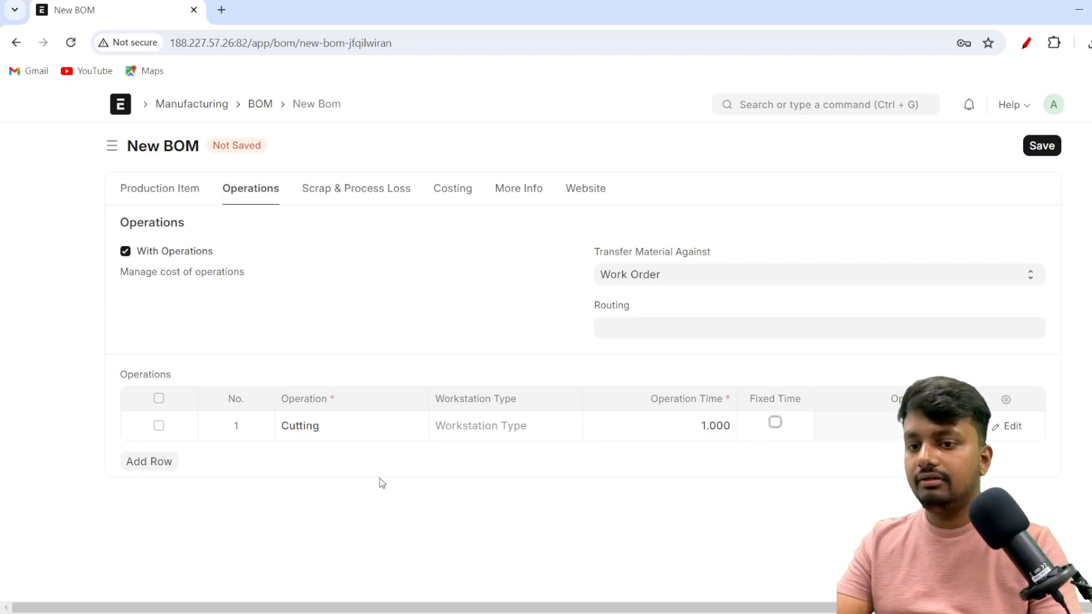
# Step: Add Assembling as the second operation, with an operation time of 2
pyautogui.click(145, 464)
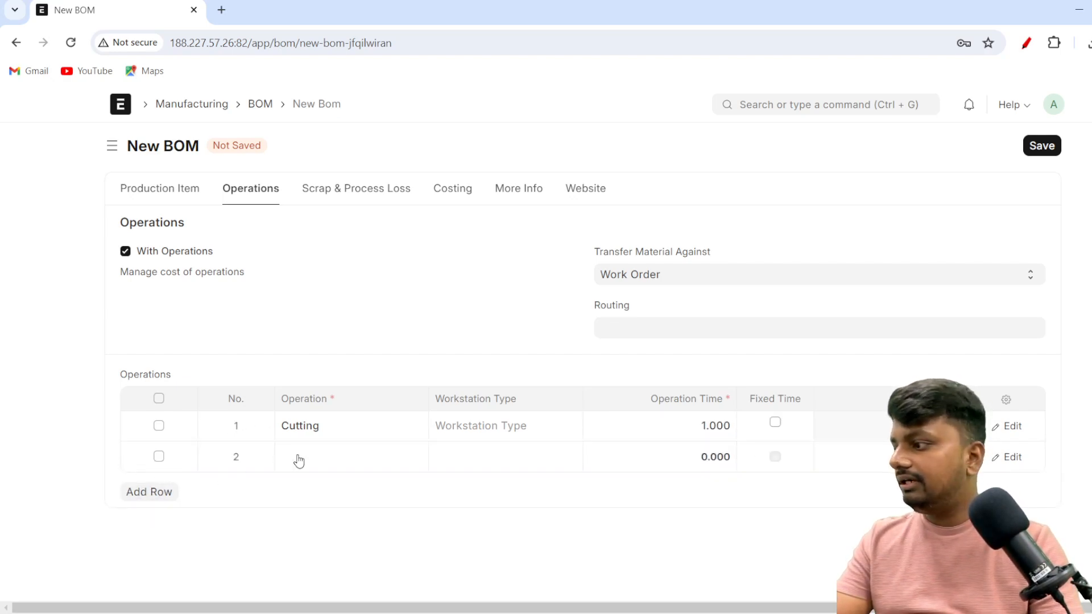
pyautogui.click(299, 461)
pyautogui.write('asse')
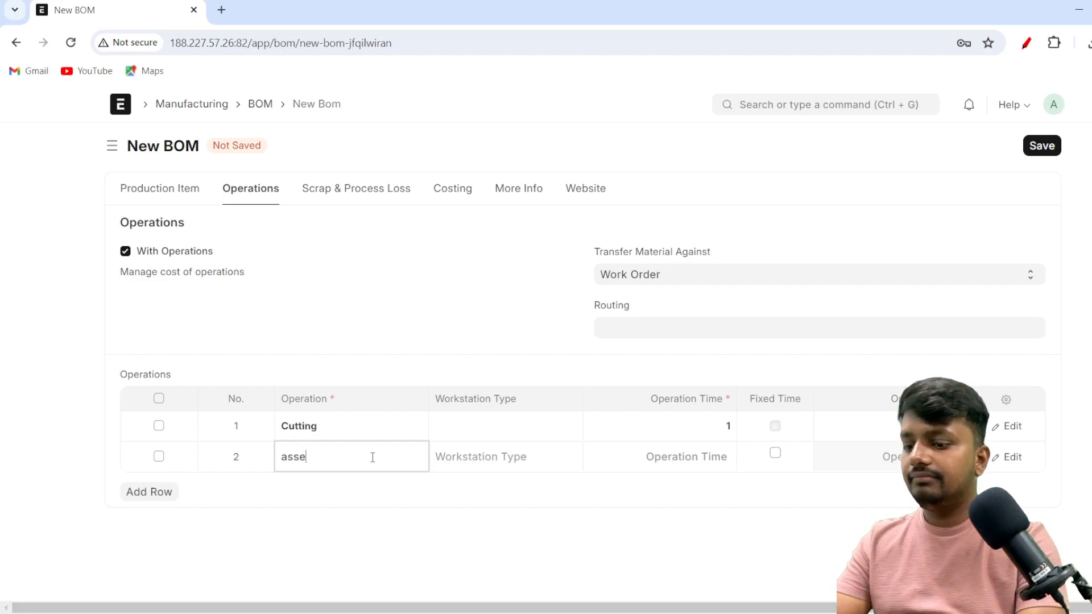
pyautogui.write('mbling')
pyautogui.press('Return')
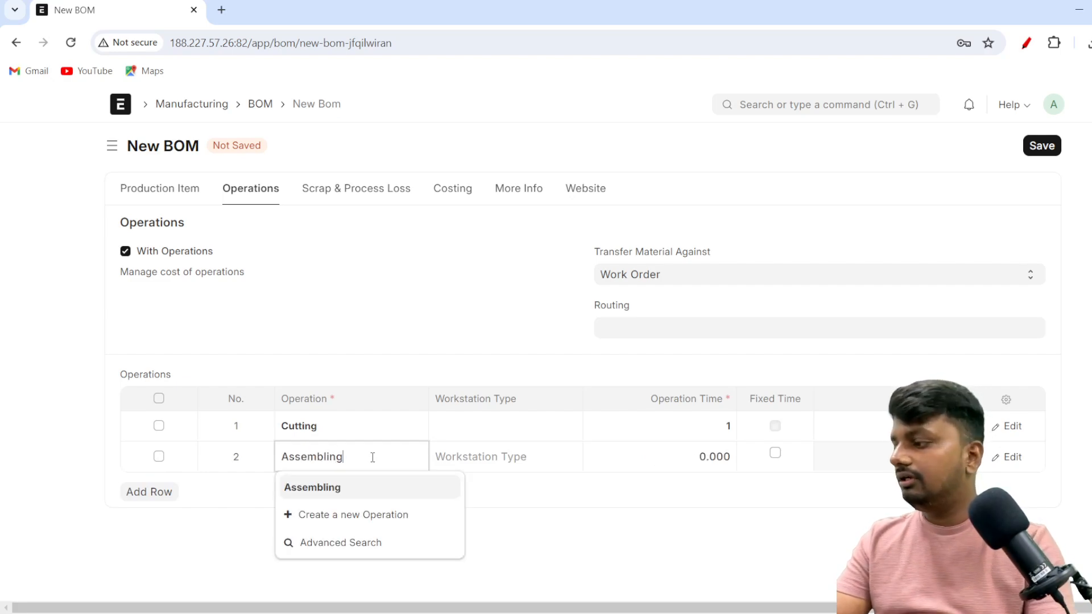
pyautogui.click(701, 456)
pyautogui.write('2')
pyautogui.click(653, 532)
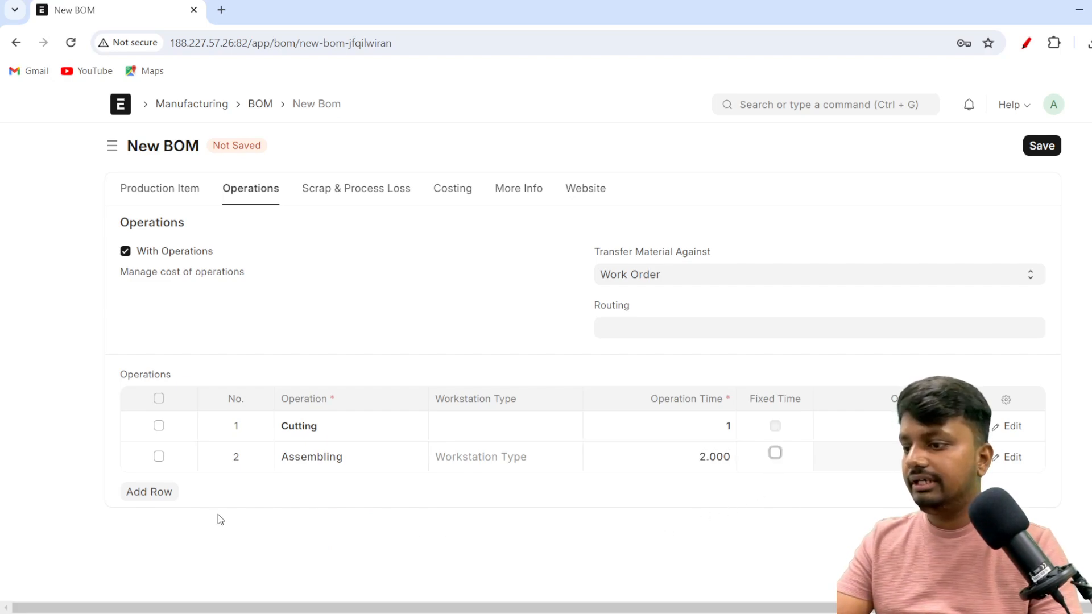
# Step: Add a third Operations row and search its operation suggestions for "painting"
pyautogui.click(161, 490)
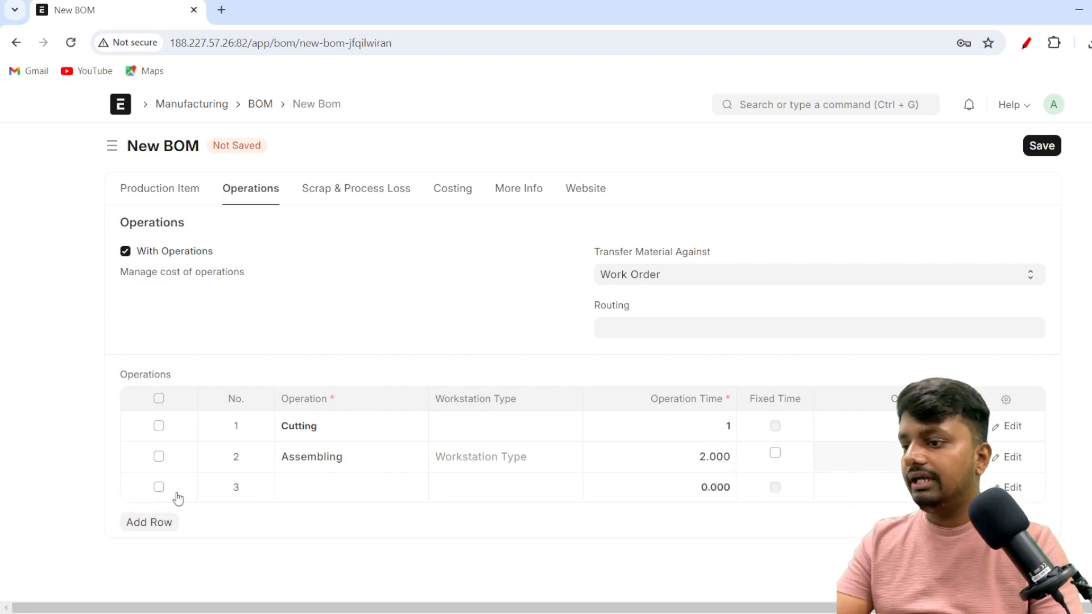
pyautogui.click(302, 492)
pyautogui.write('painting')
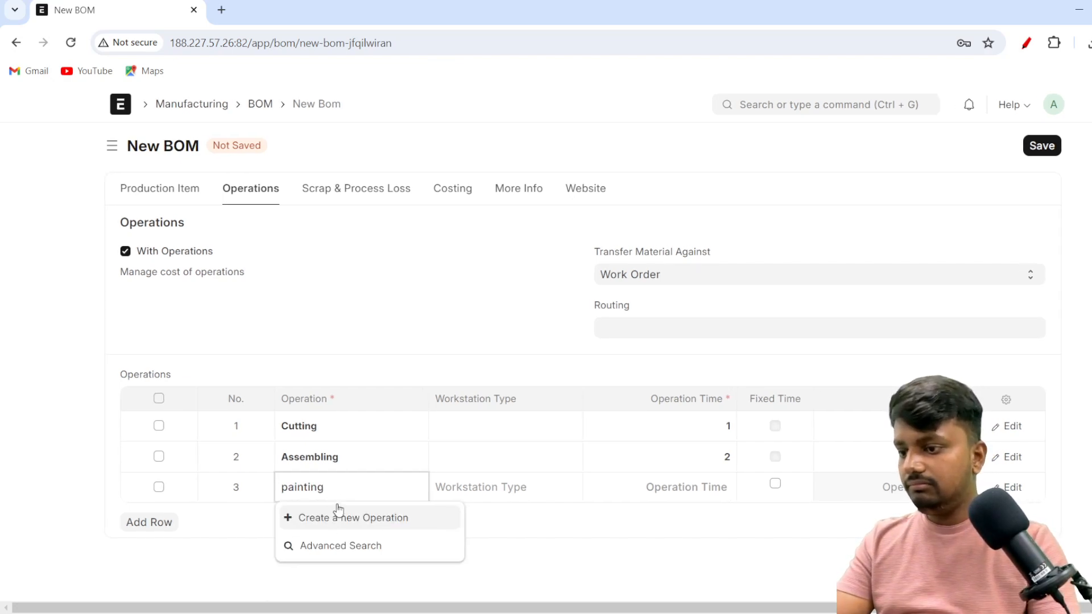
# Step: Try Produce paint as the third row's operation and clear the entry
pyautogui.press('BackSpace')
pyautogui.press('BackSpace')
pyautogui.press('BackSpace')
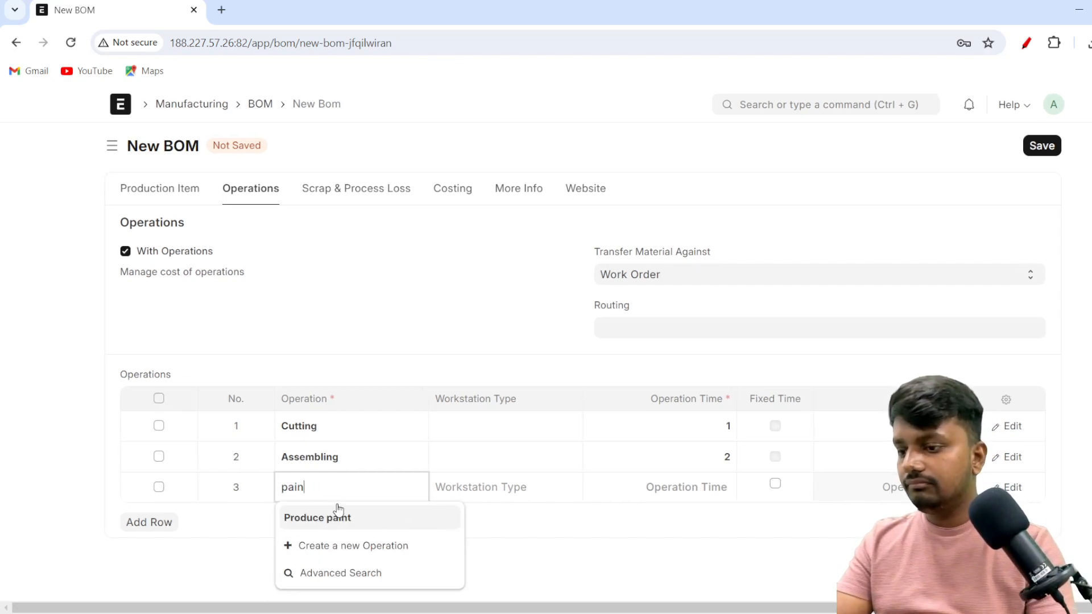
pyautogui.click(339, 519)
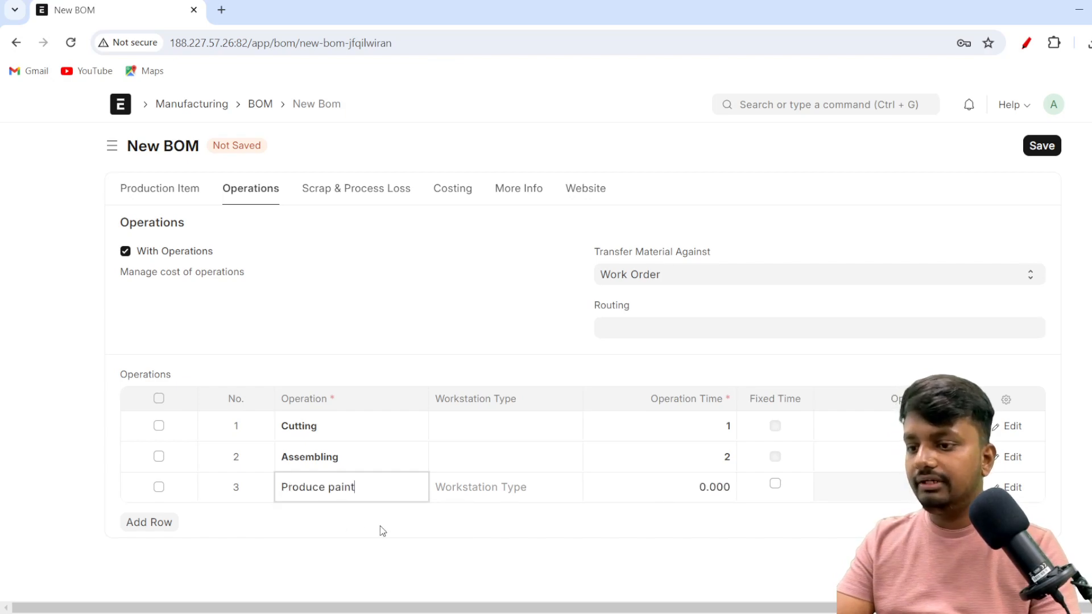
pyautogui.hotkey('ctrl', 'a')
pyautogui.press('BackSpace')
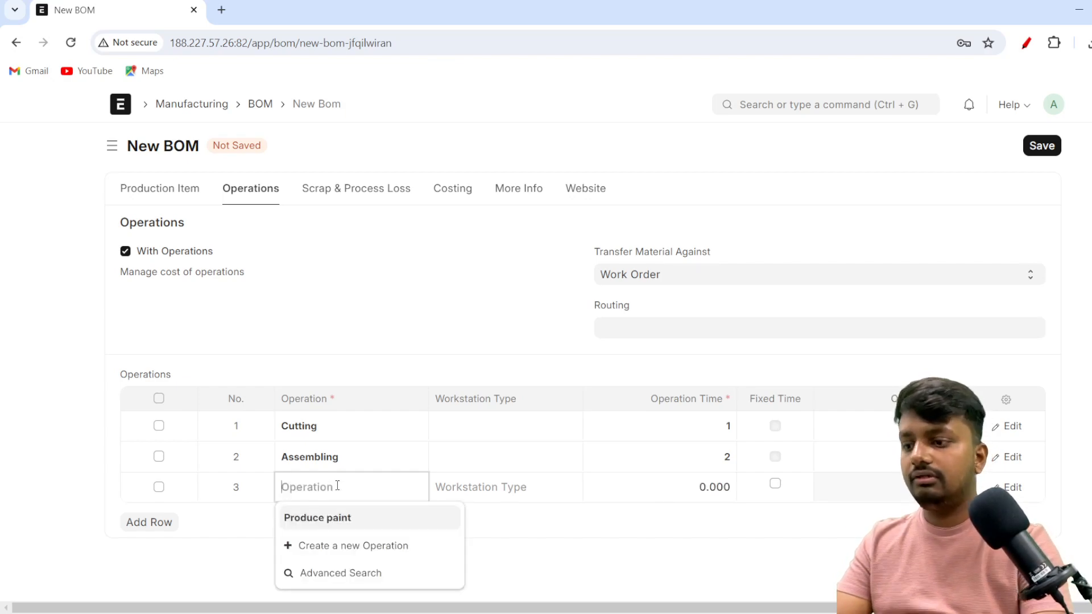
# Step: Create and save a new operation named Painting for the third Operations row
pyautogui.scroll(-2, 336, 514)
pyautogui.scroll(2, 358, 543)
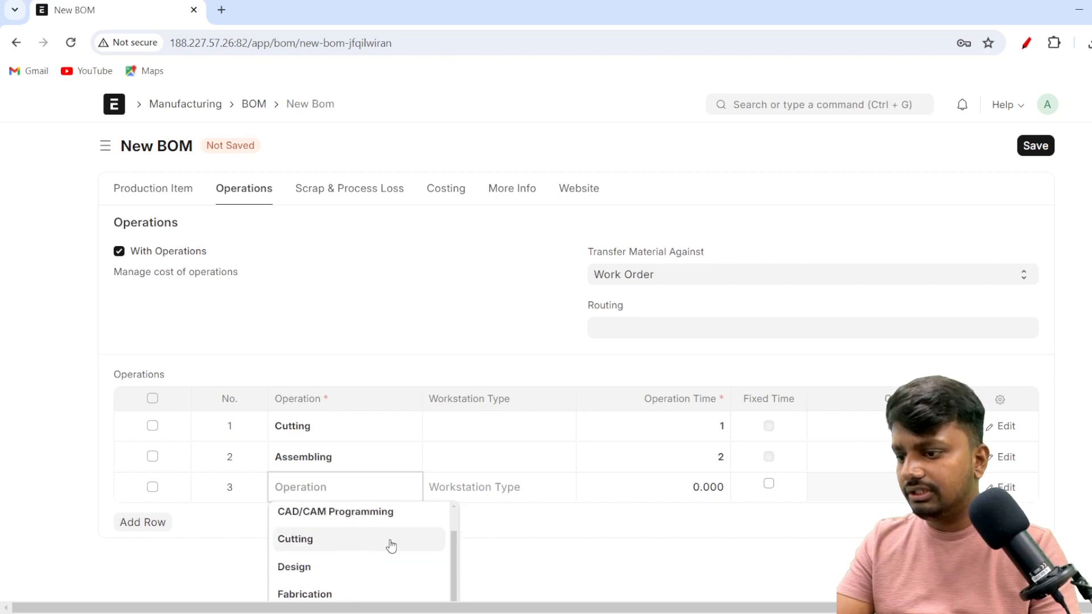
pyautogui.scroll(-2, 646, 507)
pyautogui.scroll(-2, 386, 476)
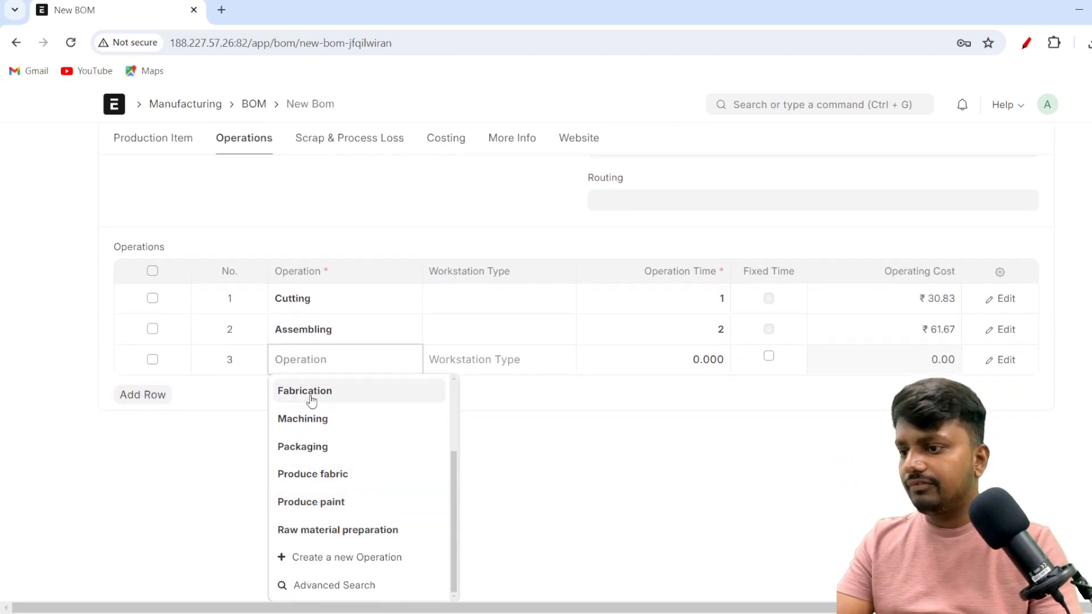
pyautogui.click(327, 564)
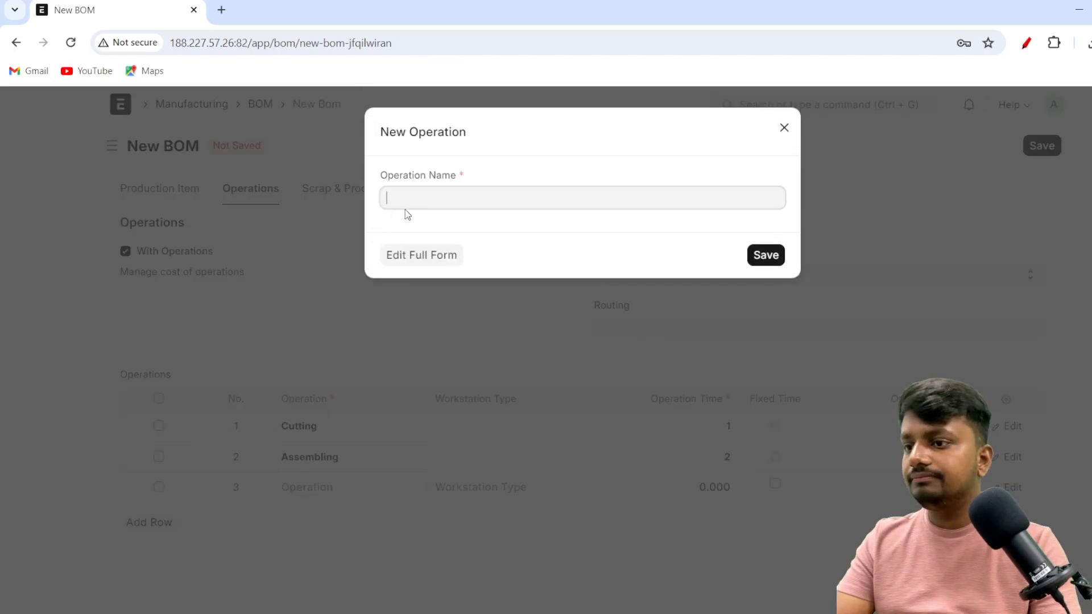
pyautogui.write('Painting')
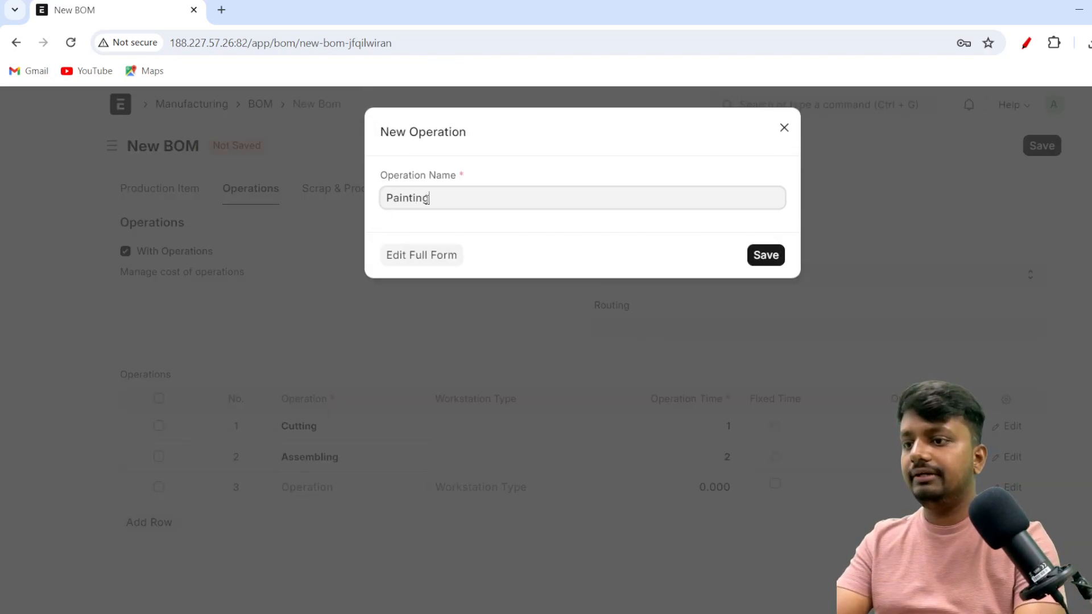
pyautogui.click(763, 255)
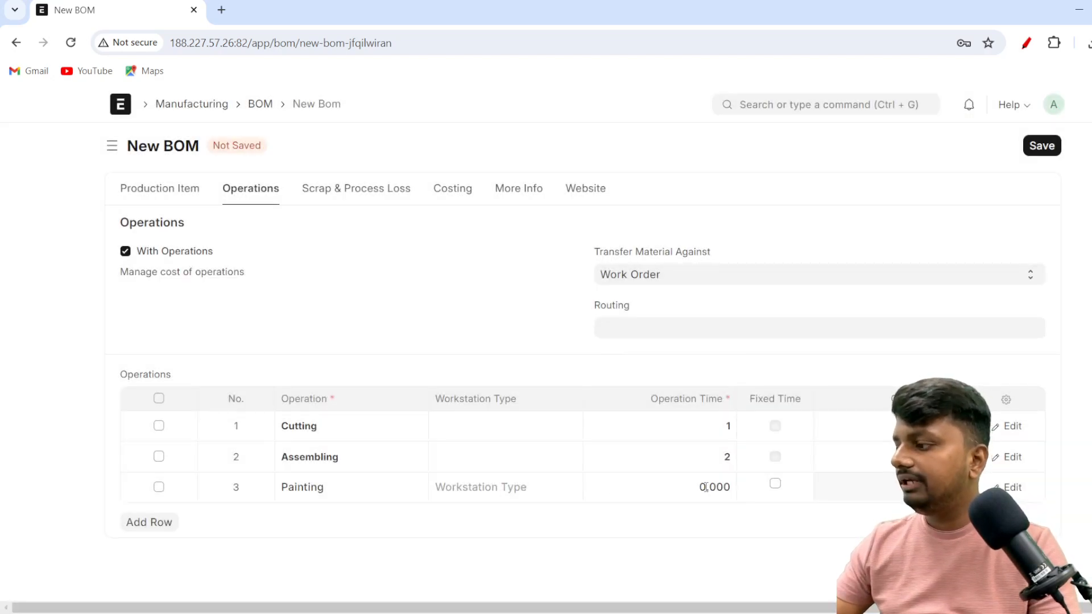
# Step: Set the operation time of the Painting operation to 1
pyautogui.click(706, 488)
pyautogui.write('1')
pyautogui.click(759, 508)
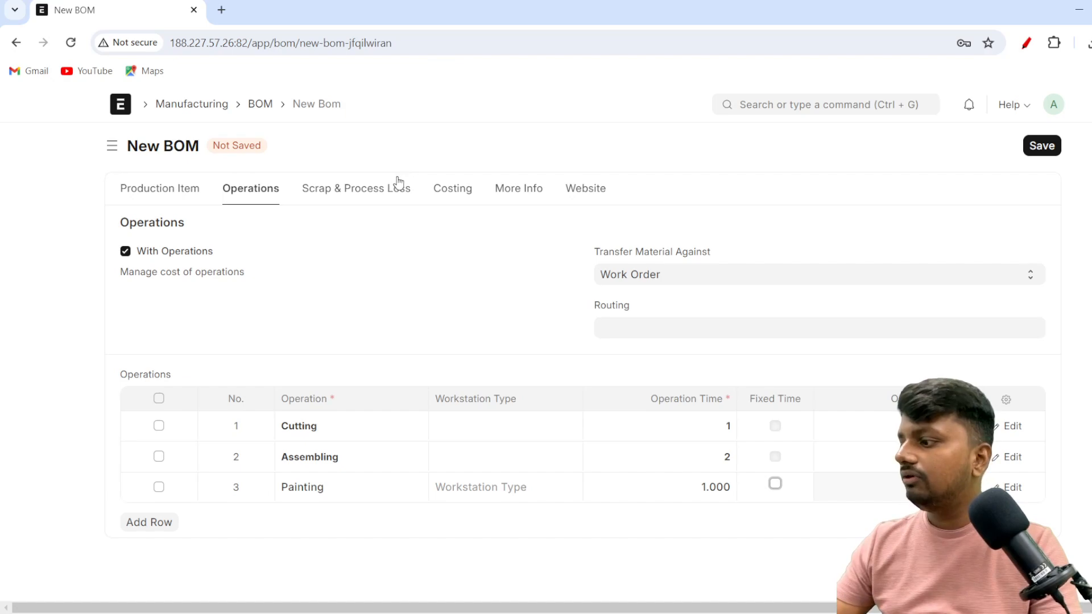
# Step: Review the costing, additional information, website, scrap and process loss, and production item sections, including the raw materials
pyautogui.click(447, 197)
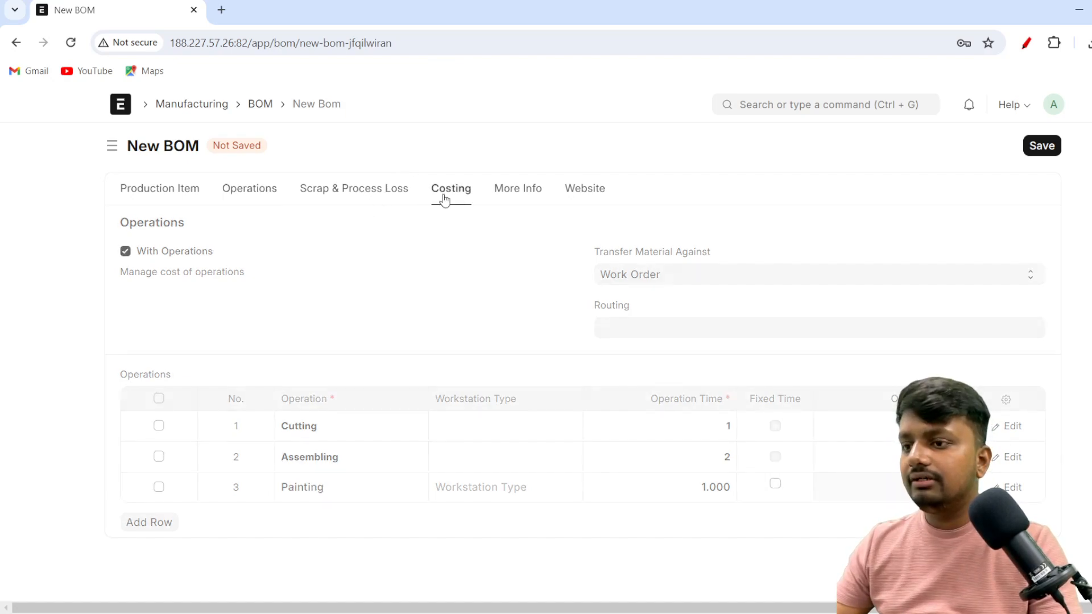
pyautogui.click(529, 200)
pyautogui.click(577, 199)
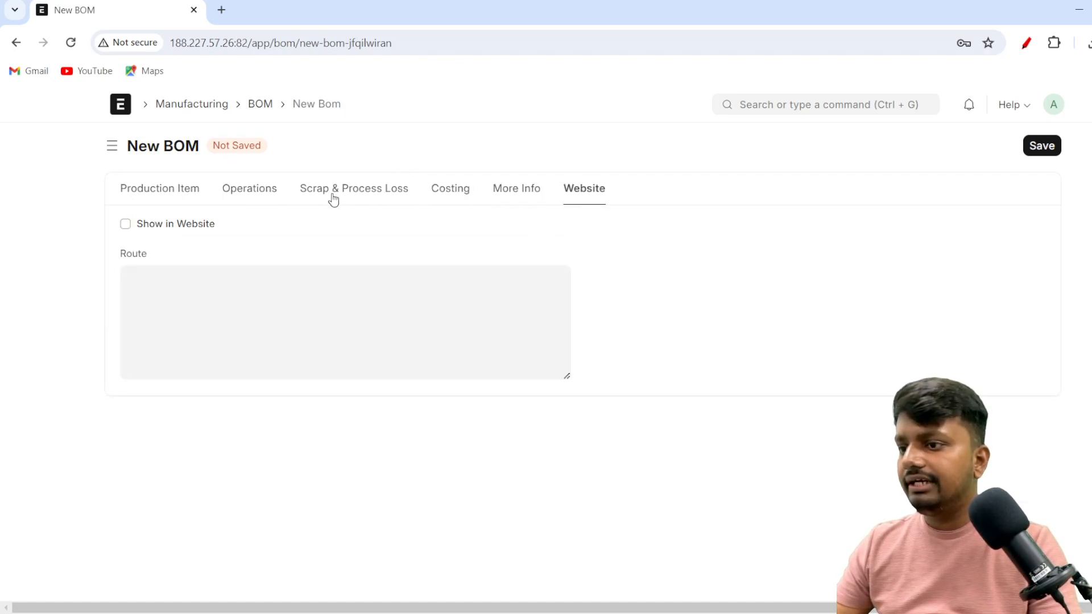
pyautogui.click(334, 199)
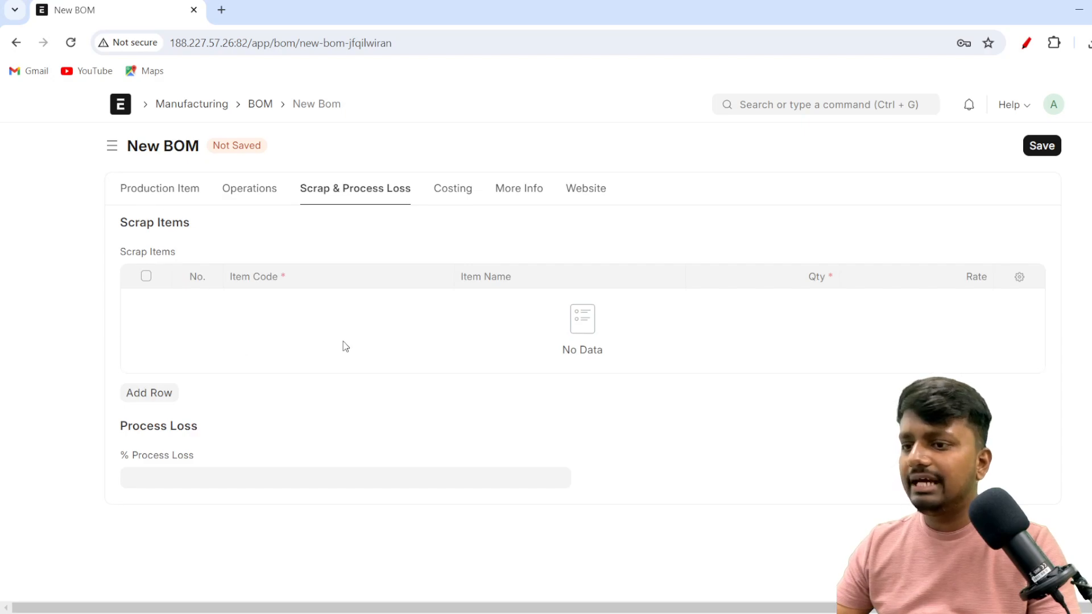
pyautogui.click(158, 196)
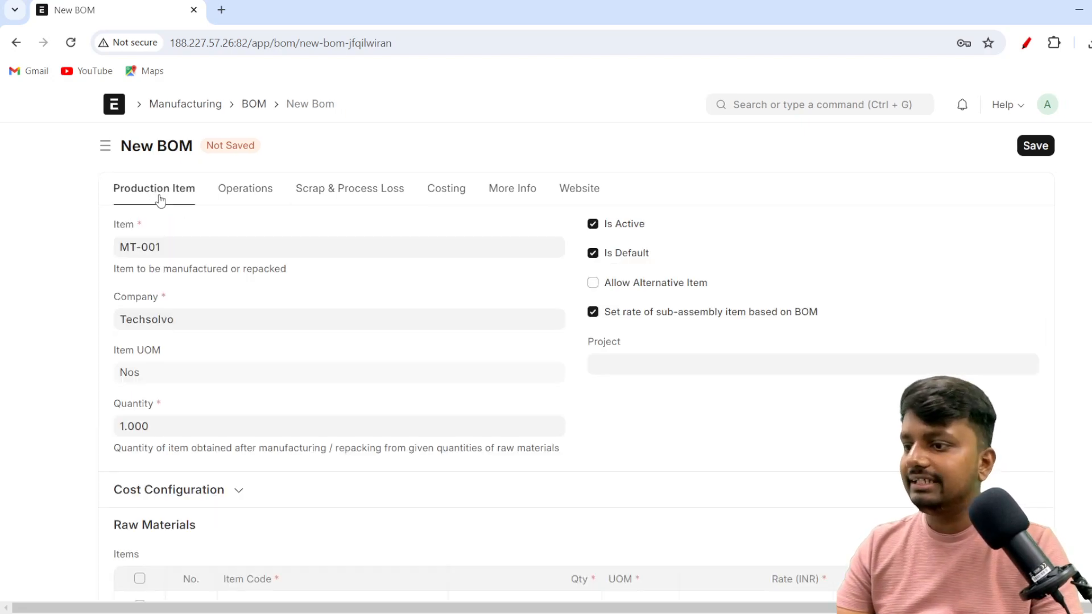
pyautogui.scroll(-2, 685, 313)
pyautogui.scroll(2, 683, 312)
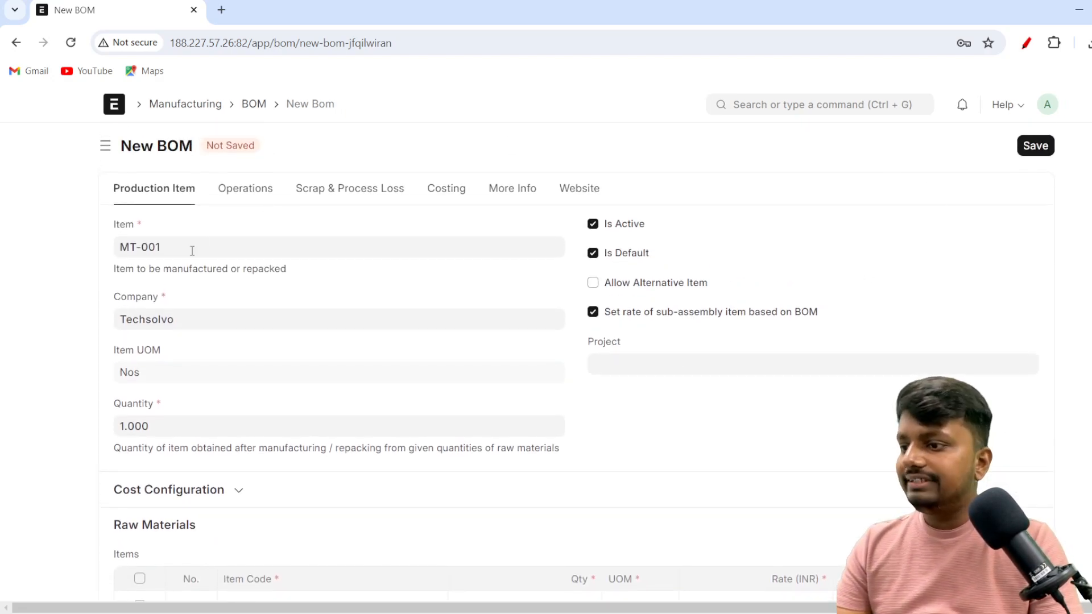
pyautogui.scroll(-2, 138, 306)
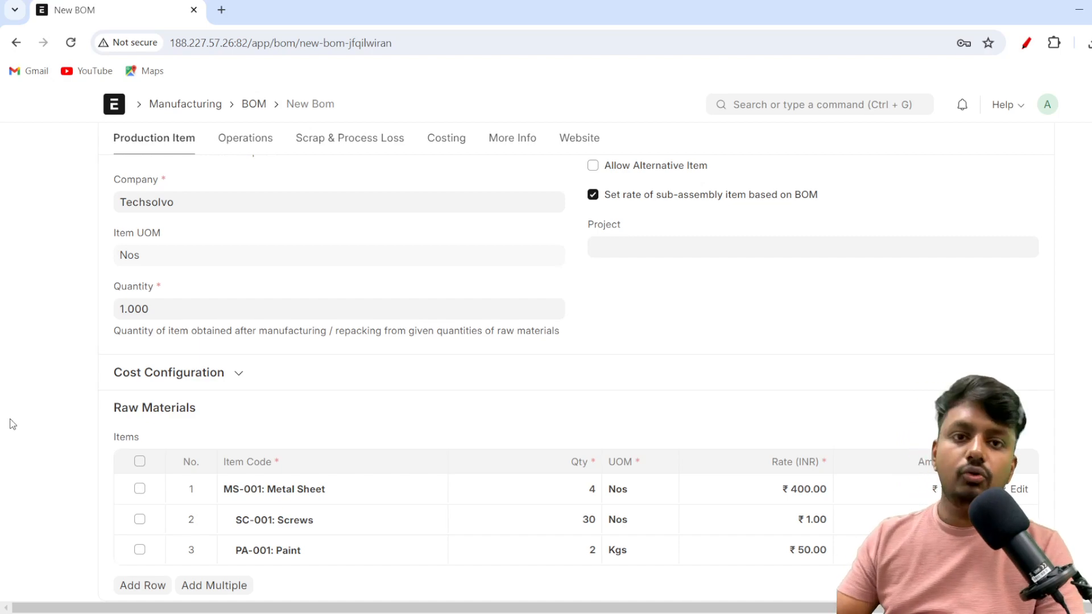
# Step: Save the bill of materials for MT-001 and review its Raw Materials list
pyautogui.scroll(2, 871, 281)
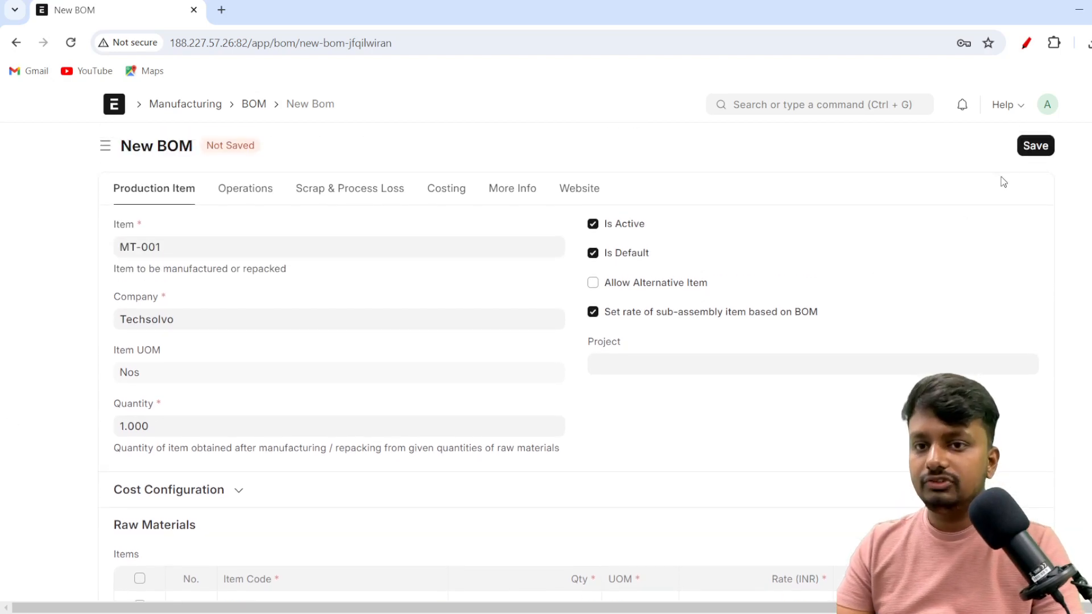
pyautogui.click(1035, 146)
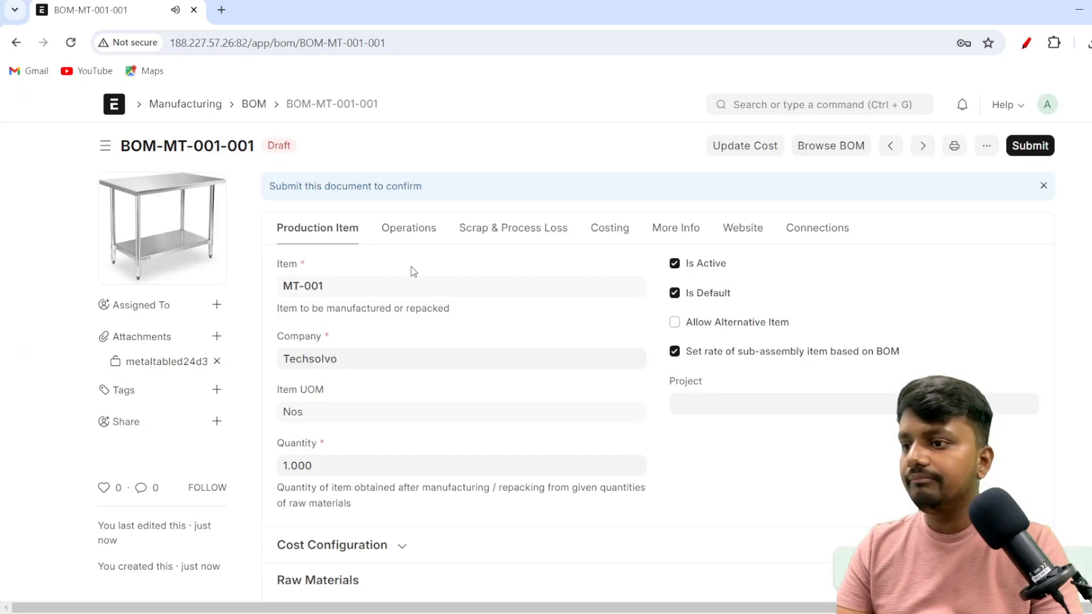
pyautogui.scroll(-7, 455, 278)
pyautogui.scroll(7, 625, 330)
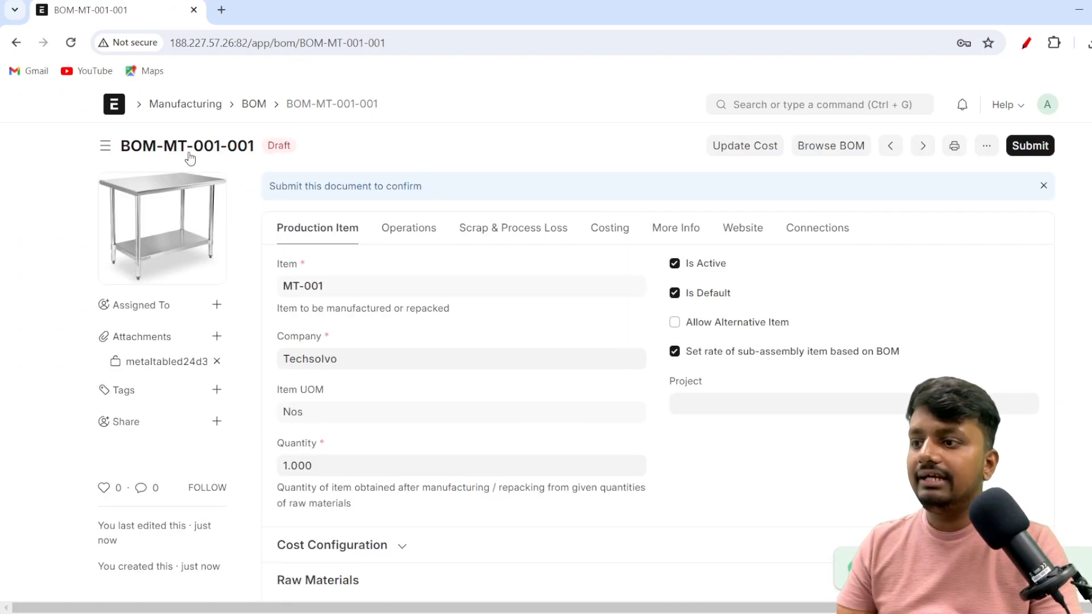
pyautogui.scroll(-7, 398, 284)
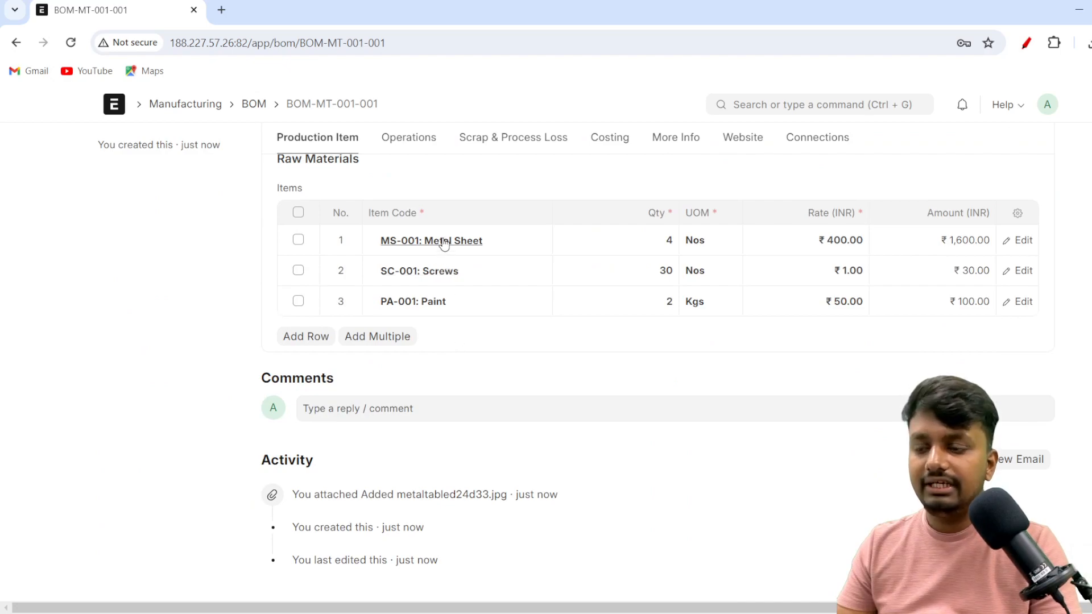